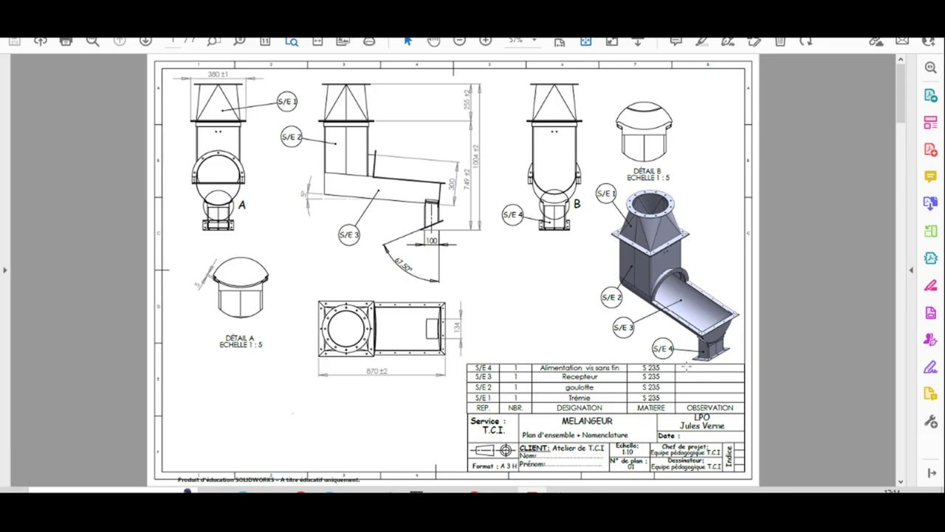
Review the mixer's assembly, hopper and chute drawing sheets, and switch to the Onshape document
{"action": "scroll", "coordinate": [578, 350], "scroll_direction": "down", "scroll_amount": 3}
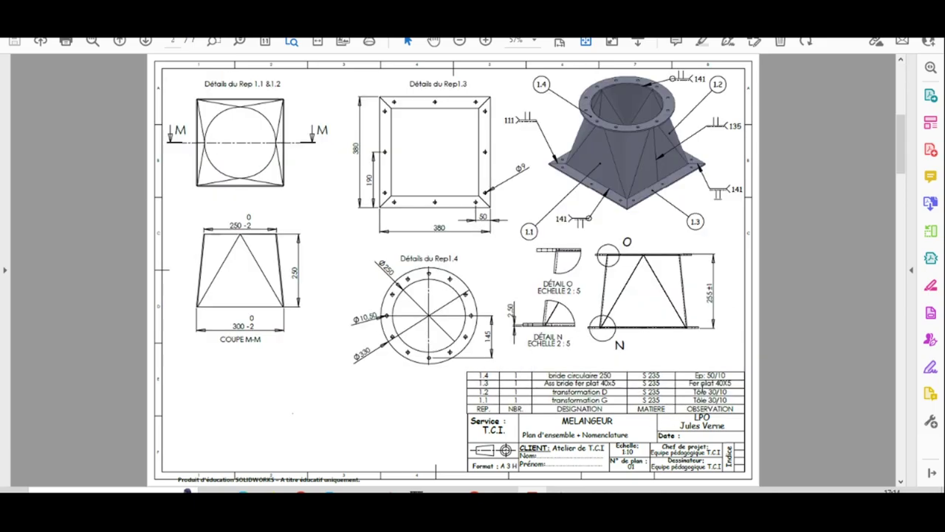
{"action": "scroll", "coordinate": [604, 378], "scroll_direction": "down", "scroll_amount": 3}
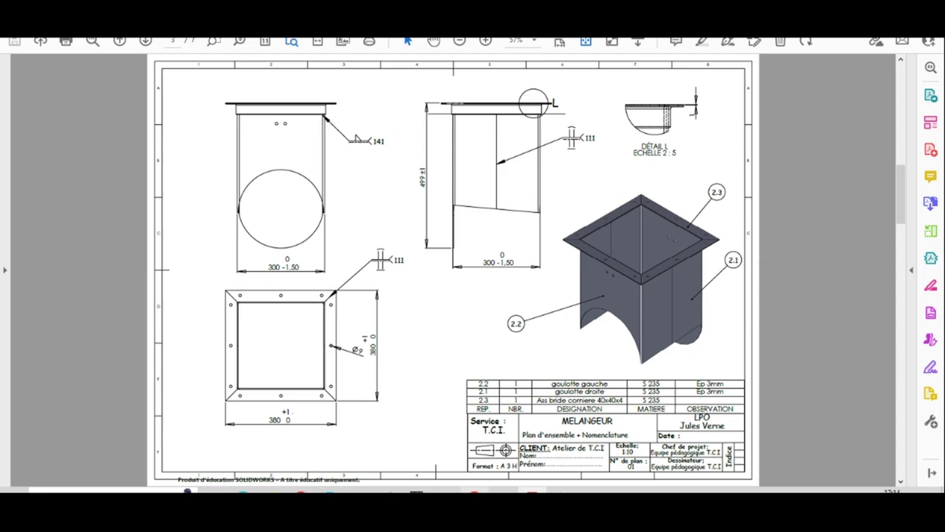
{"action": "left_click", "coordinate": [472, 488]}
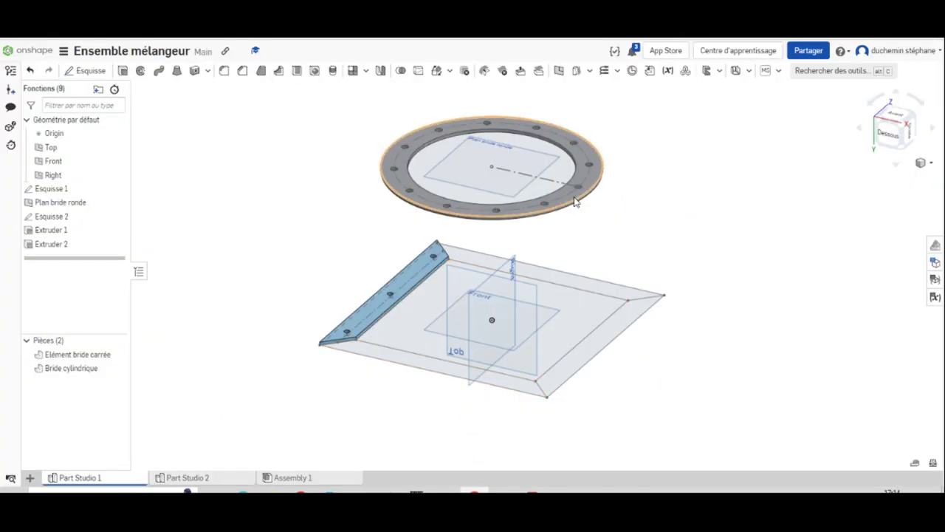
{"action": "left_click", "coordinate": [716, 72]}
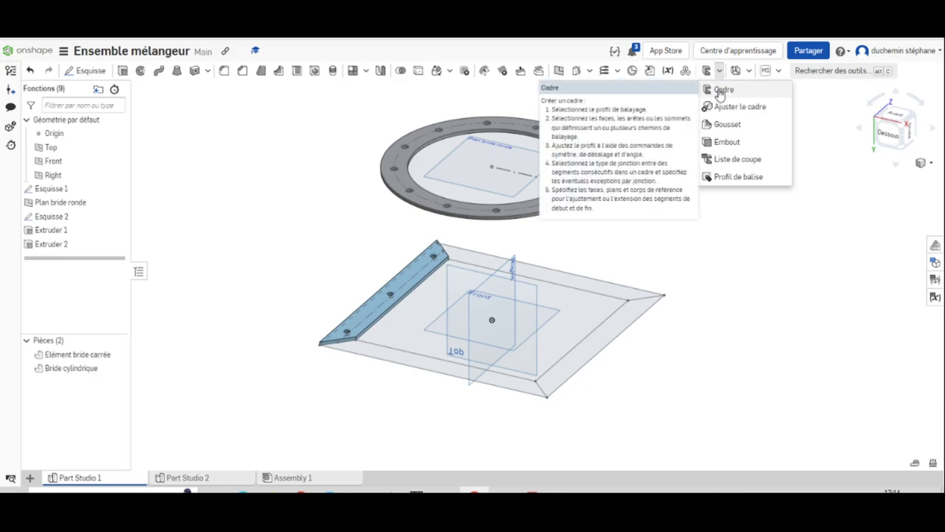
{"action": "left_click", "coordinate": [721, 90]}
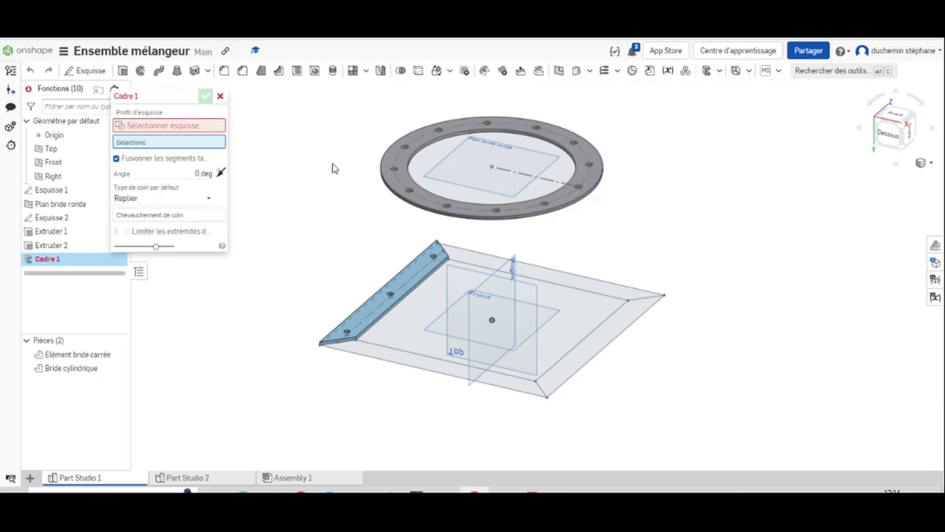
{"action": "left_click", "coordinate": [144, 126]}
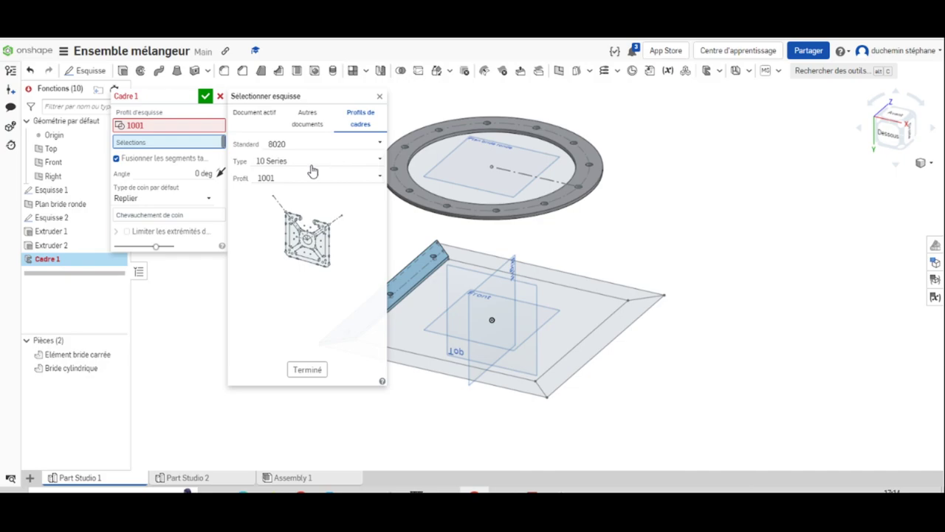
{"action": "left_click", "coordinate": [380, 145]}
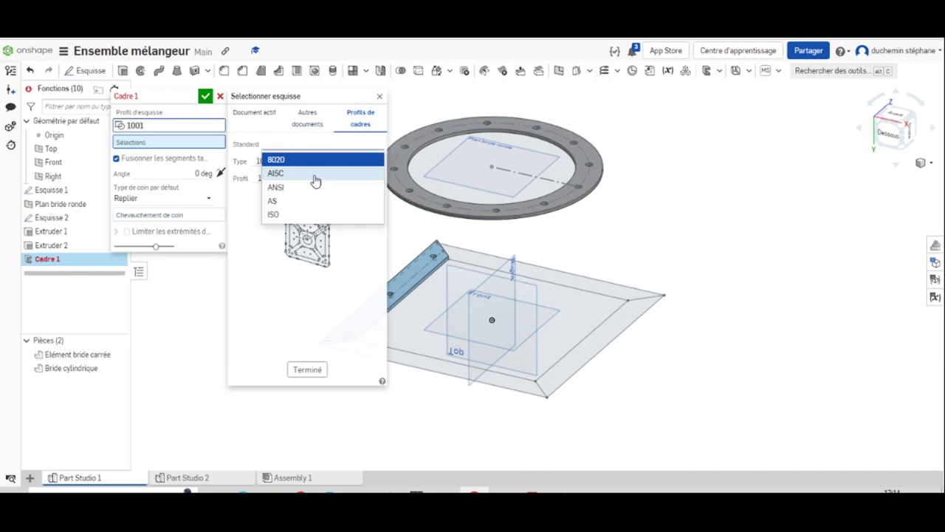
{"action": "left_click", "coordinate": [278, 187]}
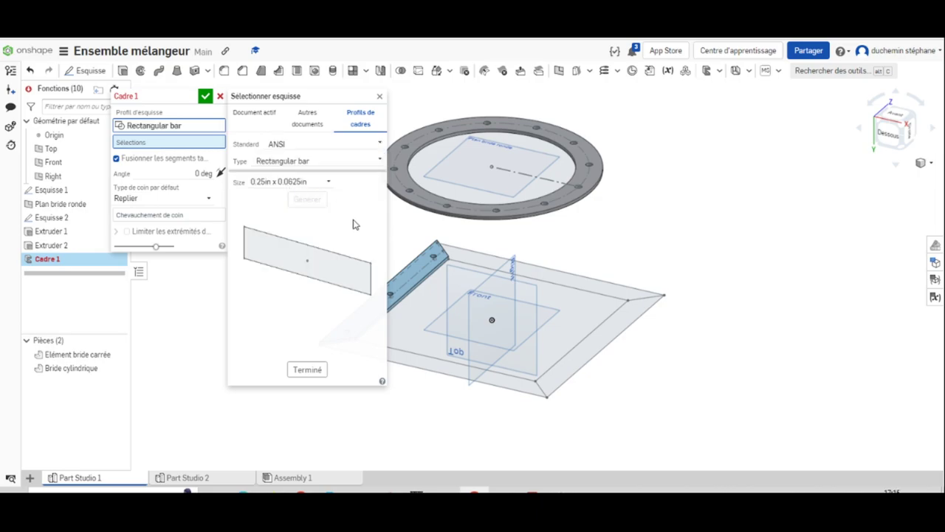
{"action": "left_click", "coordinate": [380, 161]}
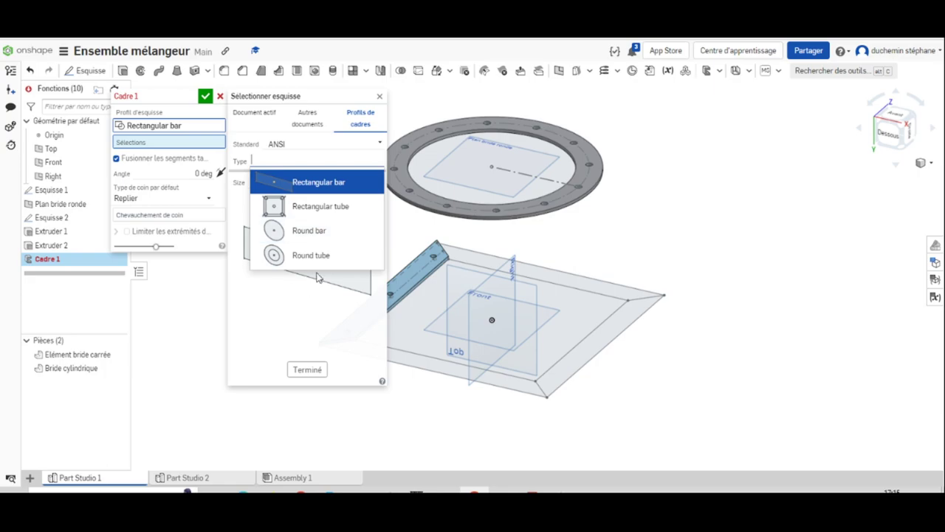
{"action": "left_click", "coordinate": [379, 98]}
{"action": "left_click", "coordinate": [220, 97]}
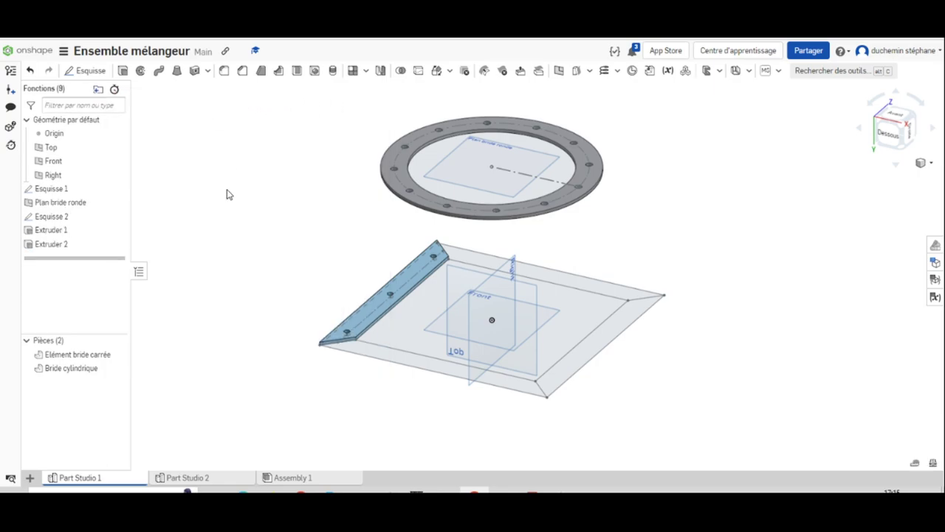
Create a new part studio and start a sketch on its Front plane
{"action": "left_click", "coordinate": [30, 479]}
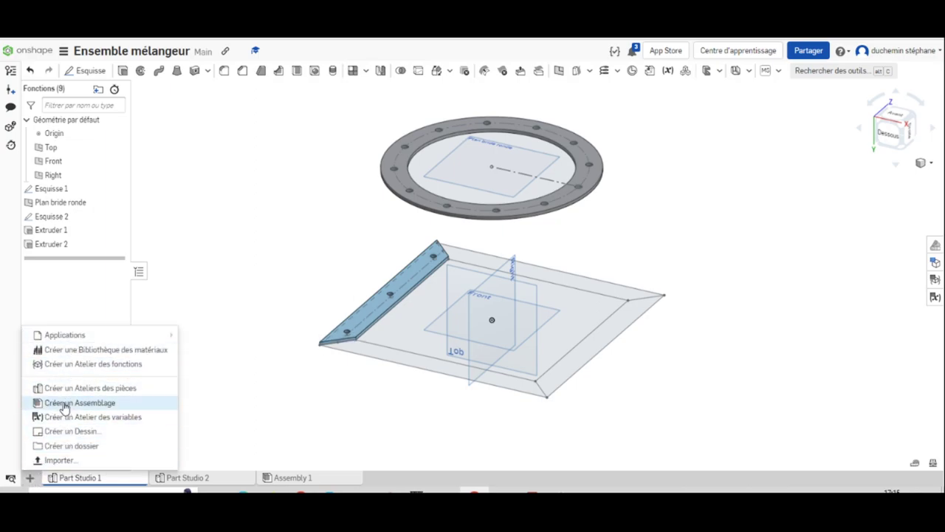
{"action": "left_click", "coordinate": [63, 390]}
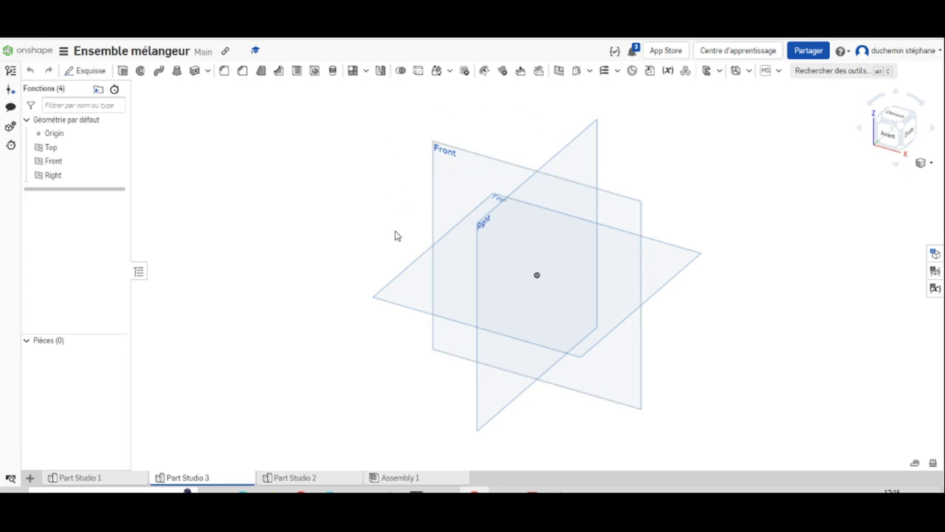
{"action": "right_click", "coordinate": [54, 168]}
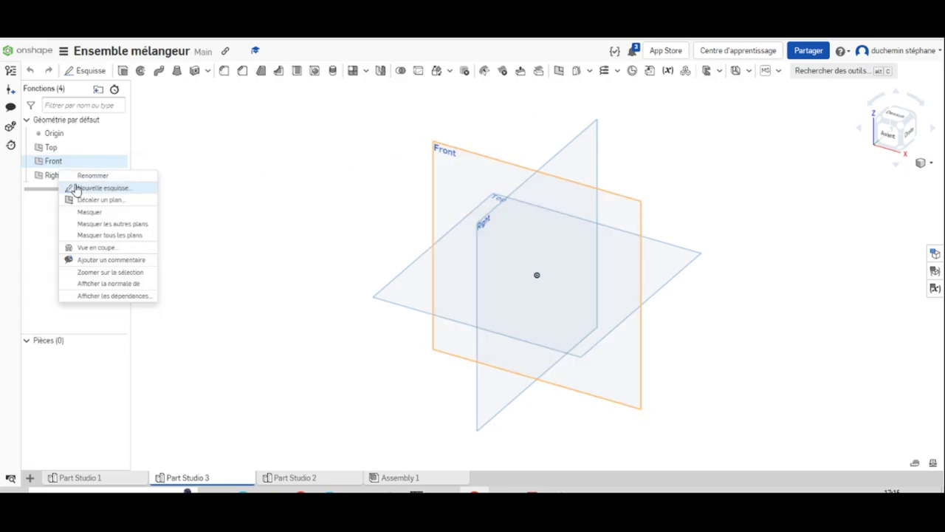
{"action": "left_click", "coordinate": [258, 148]}
{"action": "left_click", "coordinate": [453, 160]}
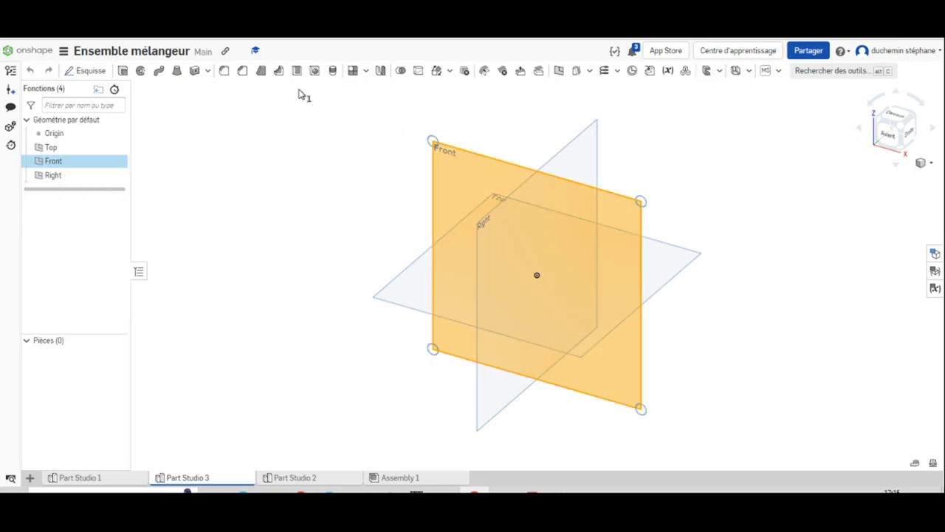
{"action": "key", "text": "shift+s"}
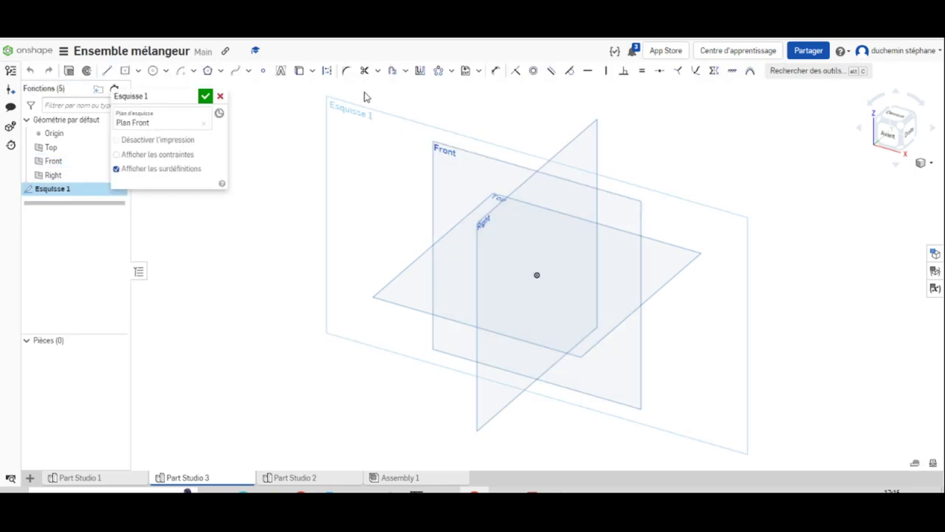
{"action": "right_click", "coordinate": [336, 105]}
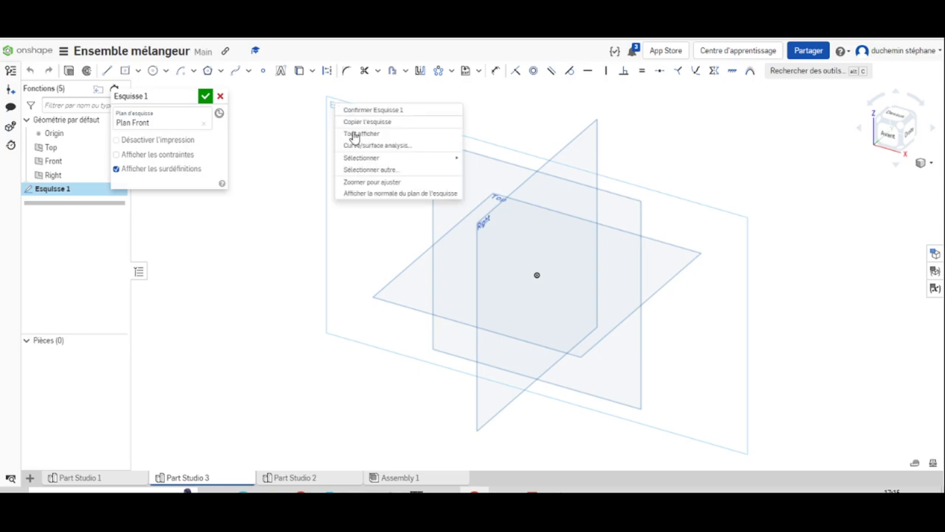
{"action": "left_click", "coordinate": [382, 195]}
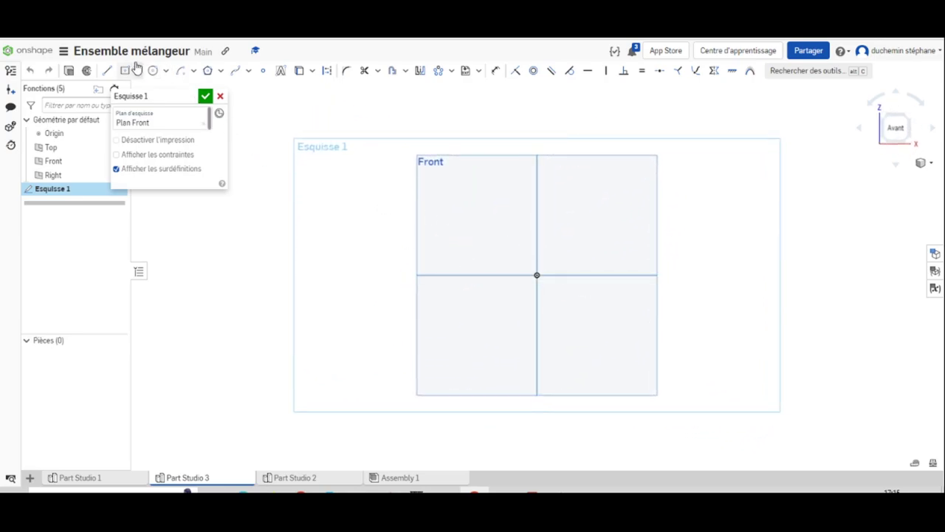
Sketch a line starting at the origin and align its free end horizontally with the origin
{"action": "left_click", "coordinate": [107, 70]}
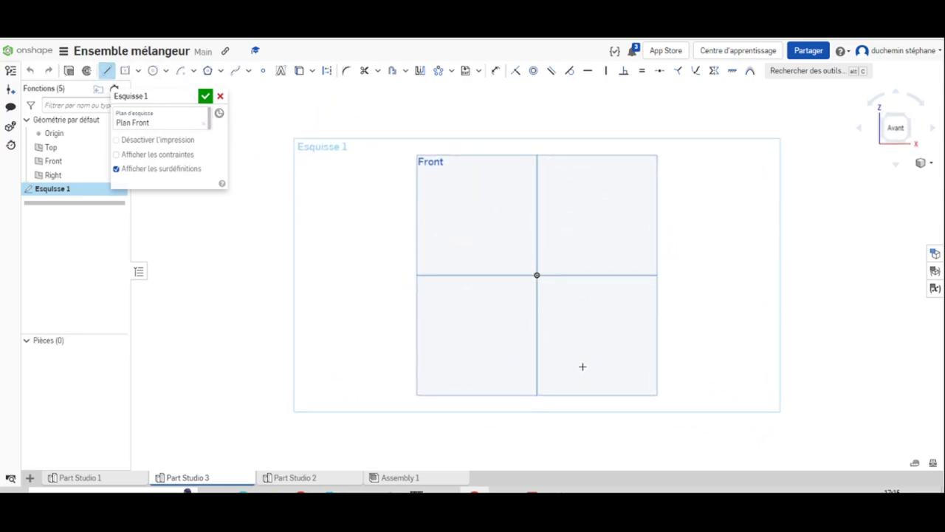
{"action": "left_click", "coordinate": [536, 276]}
{"action": "left_click", "coordinate": [602, 278]}
{"action": "key", "text": "Escape"}
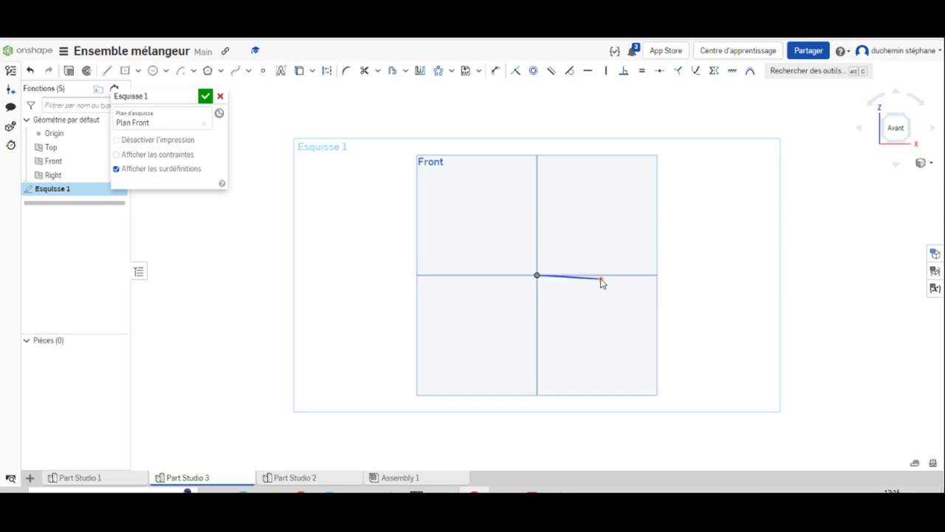
{"action": "mouse_move", "coordinate": [602, 278]}
{"action": "left_mouse_down"}
{"action": "mouse_move", "coordinate": [613, 223]}
{"action": "mouse_move", "coordinate": [611, 279]}
{"action": "left_mouse_up"}
Complete the line into a closed L-shaped profile with a vertical leg about 49 mm high rising from the origin
{"action": "left_click", "coordinate": [107, 70]}
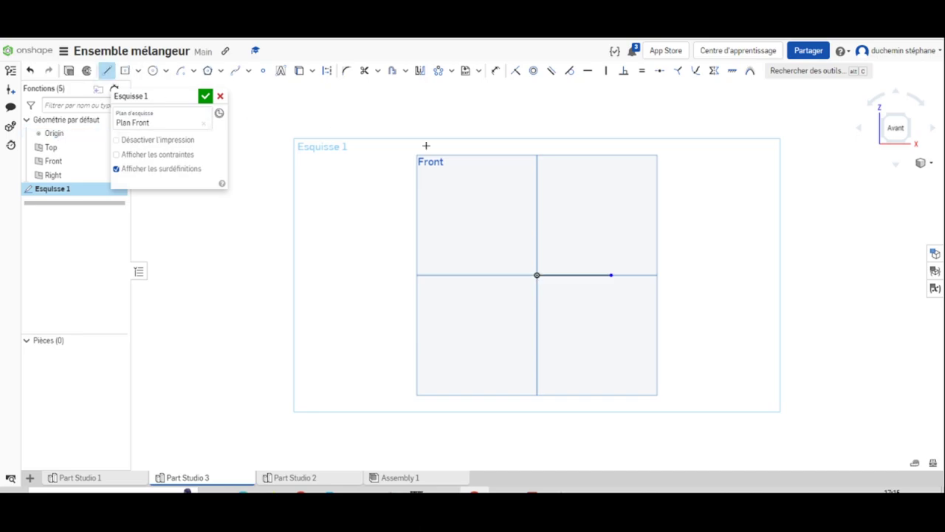
{"action": "left_click", "coordinate": [612, 274]}
{"action": "left_click", "coordinate": [610, 264]}
{"action": "left_click", "coordinate": [556, 264]}
{"action": "left_click", "coordinate": [555, 197]}
{"action": "left_click", "coordinate": [536, 197]}
{"action": "left_click", "coordinate": [536, 274]}
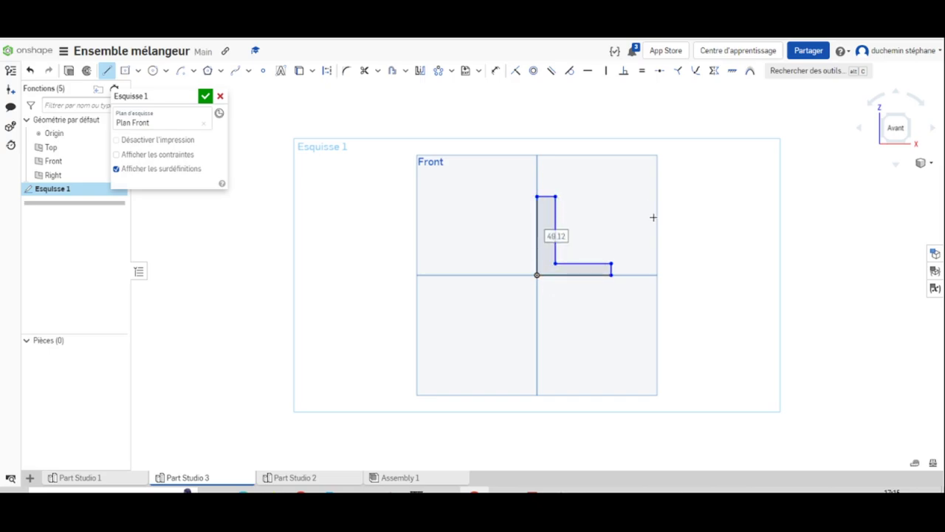
{"action": "key", "text": "Escape"}
Dimension the outer edges of the L profile's vertical and horizontal legs to 40 mm each
{"action": "left_click", "coordinate": [495, 70]}
{"action": "left_click", "coordinate": [536, 227]}
{"action": "left_click", "coordinate": [513, 240]}
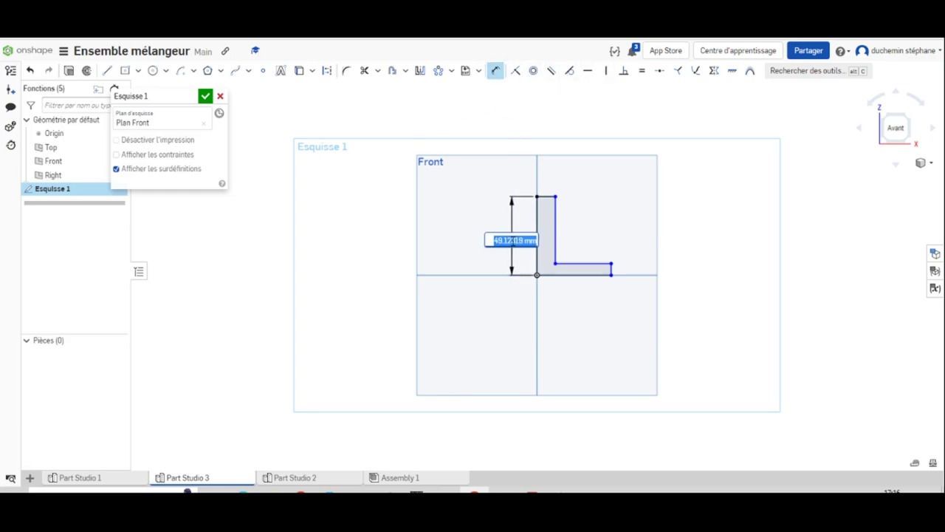
{"action": "type", "text": "40"}
{"action": "key", "text": "Return"}
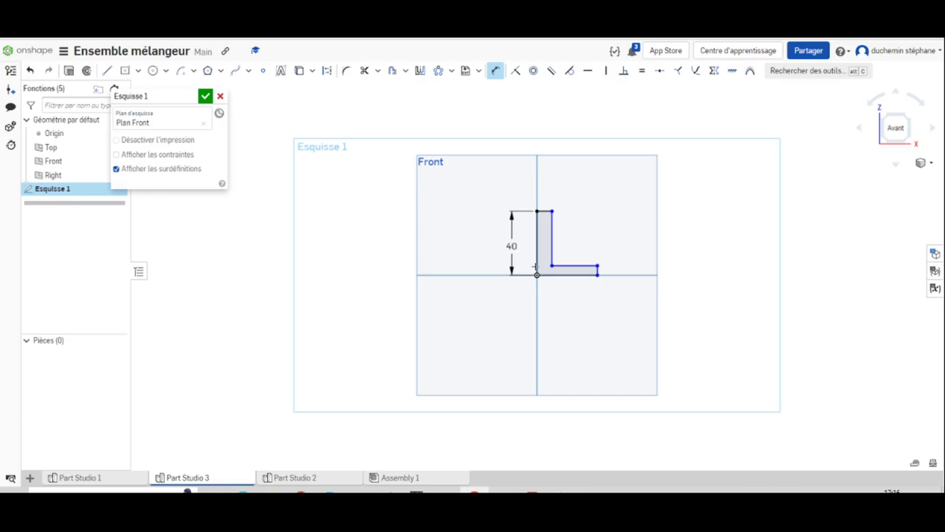
{"action": "left_click", "coordinate": [567, 276]}
{"action": "left_click", "coordinate": [569, 284]}
{"action": "type", "text": "40"}
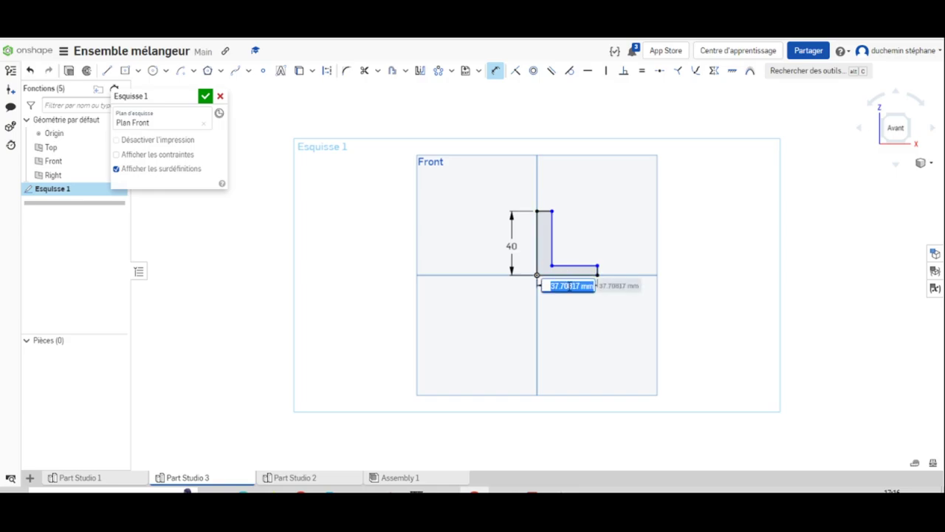
{"action": "key", "text": "Return"}
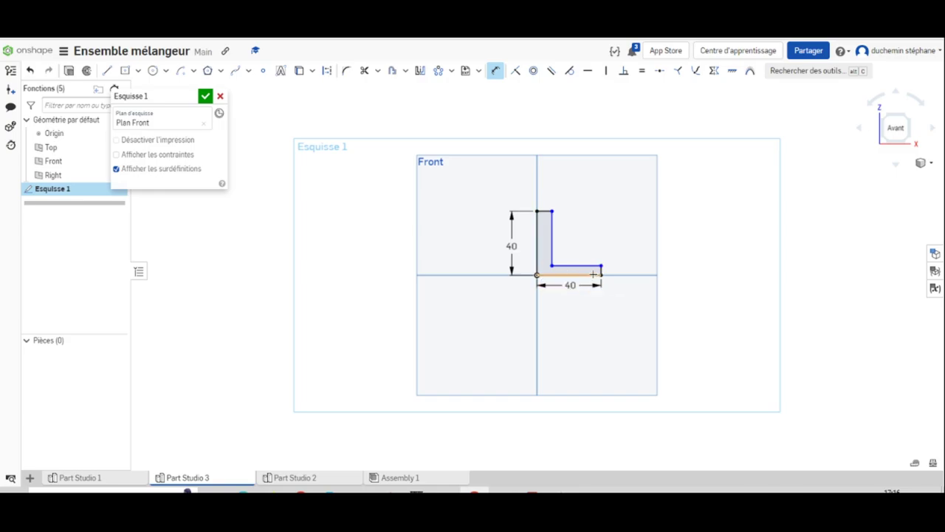
Dimension the end edges of both legs of the L profile to a thickness of 4 mm
{"action": "scroll", "coordinate": [602, 272], "scroll_direction": "up", "scroll_amount": 4}
{"action": "scroll", "coordinate": [603, 275], "scroll_direction": "down", "scroll_amount": 5}
{"action": "scroll", "coordinate": [604, 274], "scroll_direction": "down", "scroll_amount": 3}
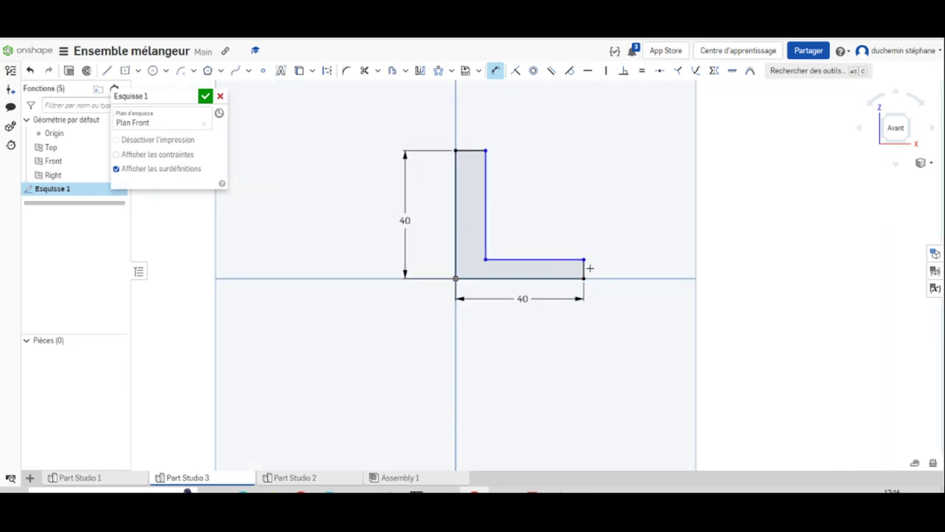
{"action": "left_click", "coordinate": [585, 268]}
{"action": "left_click", "coordinate": [659, 267]}
{"action": "type", "text": "4"}
{"action": "key", "text": "Return"}
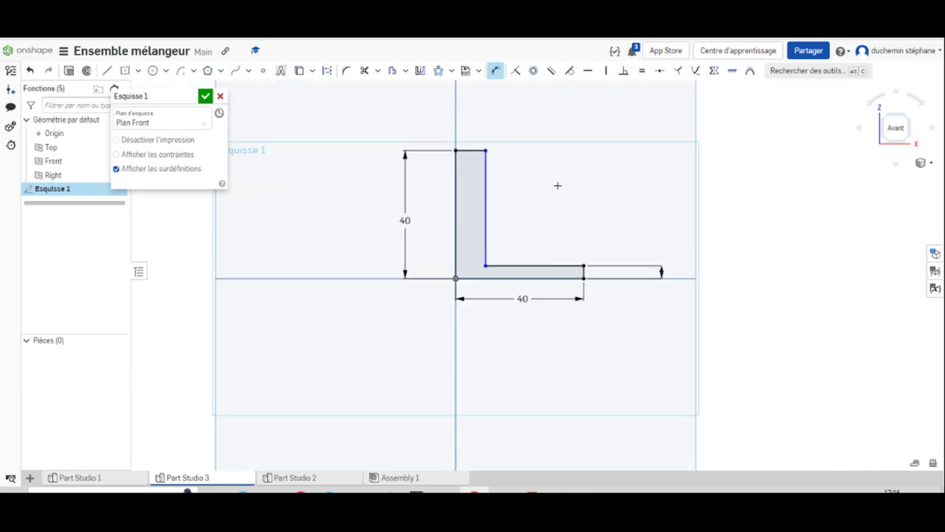
{"action": "left_click", "coordinate": [471, 151]}
{"action": "left_click", "coordinate": [482, 118]}
{"action": "type", "text": "4"}
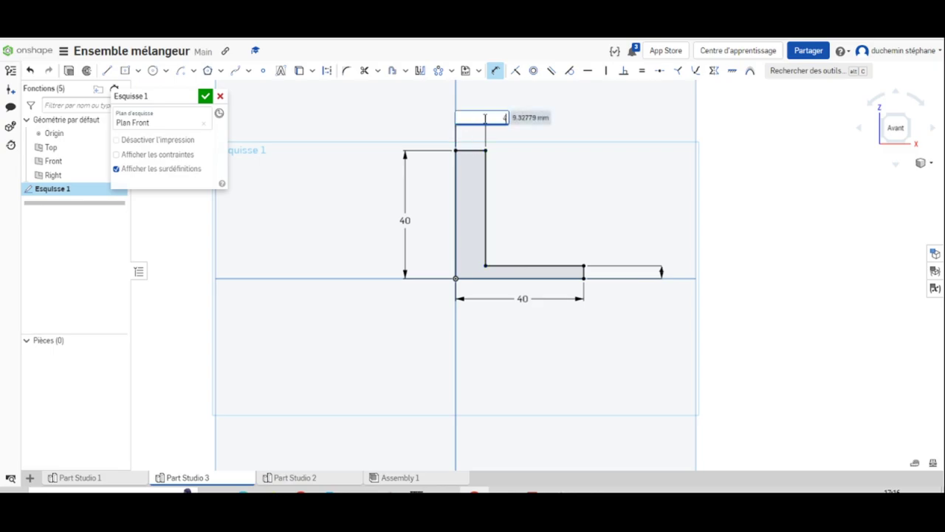
{"action": "key", "text": "Return"}
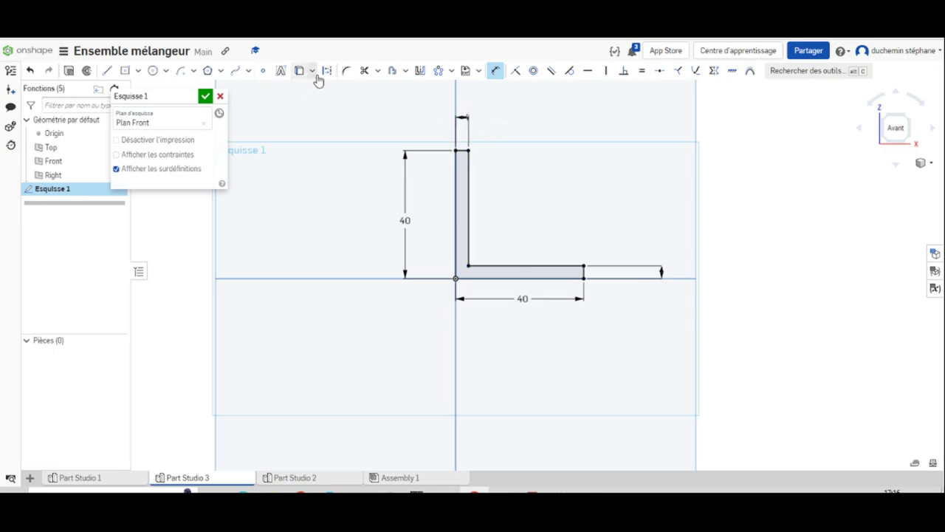
Fillet the L profile's inside corner and the inner corners of both leg ends with a 2 mm radius, and finish the sketch
{"action": "left_click", "coordinate": [346, 71]}
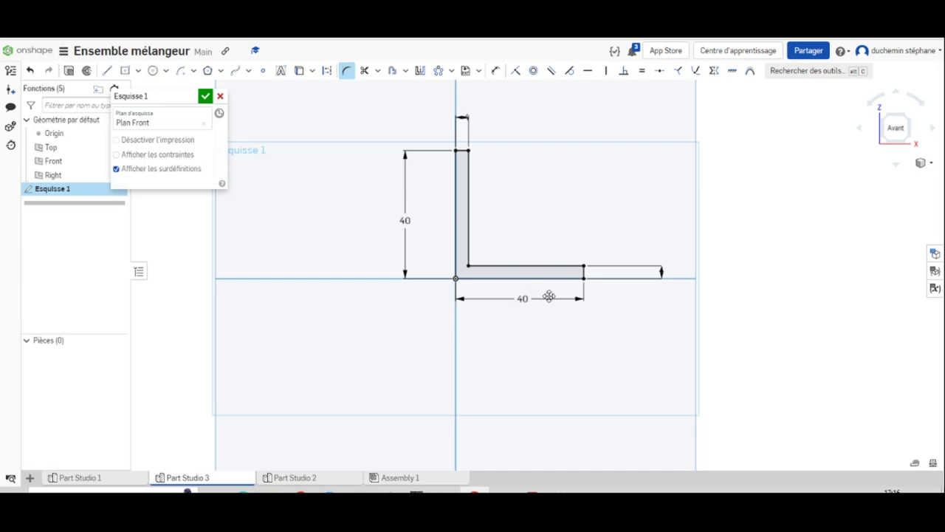
{"action": "left_click", "coordinate": [584, 265]}
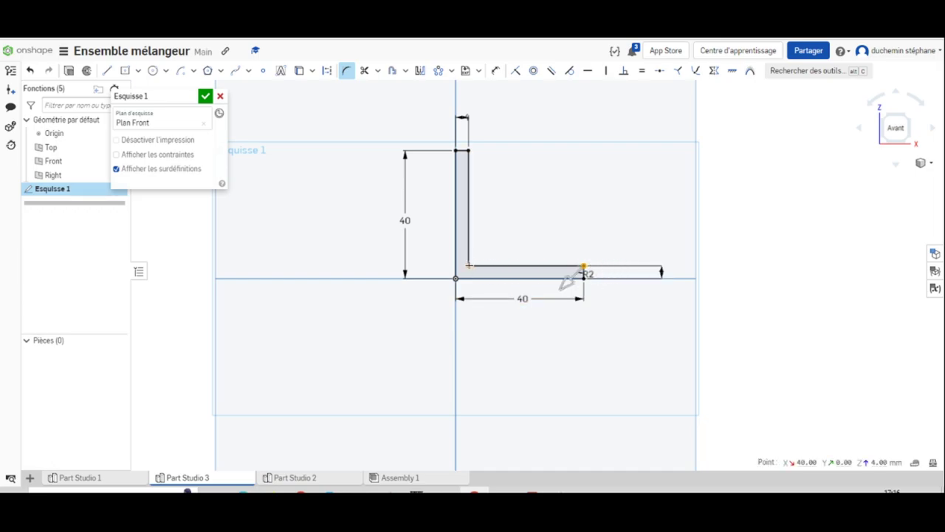
{"action": "left_click", "coordinate": [468, 265]}
{"action": "left_click", "coordinate": [468, 150]}
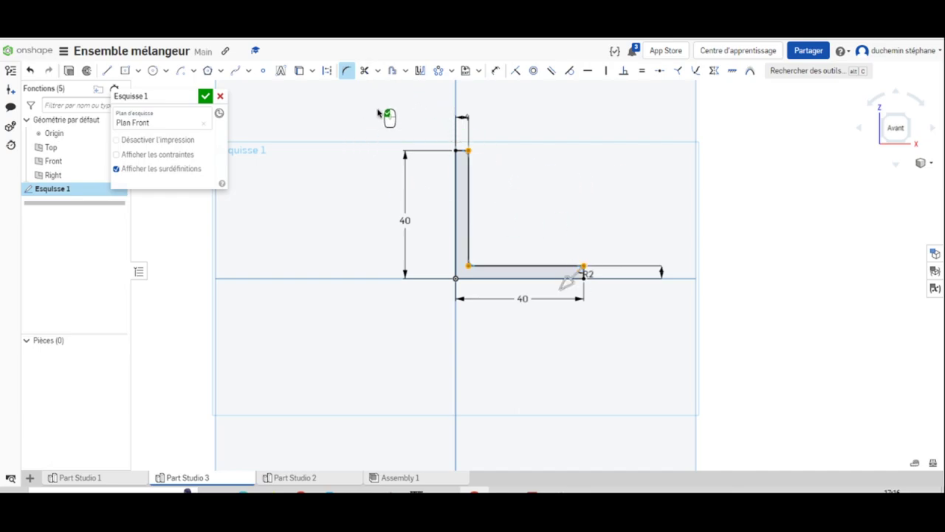
{"action": "left_click", "coordinate": [489, 264]}
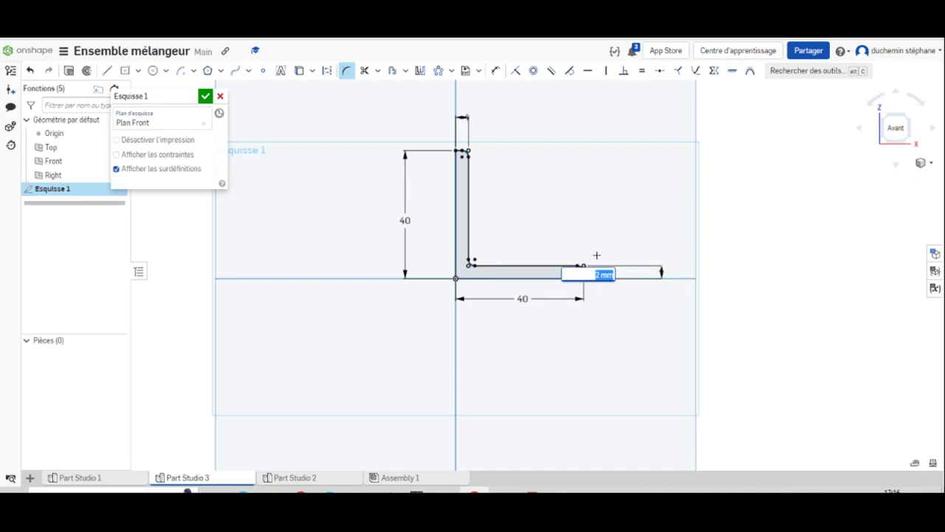
{"action": "key", "text": "Return"}
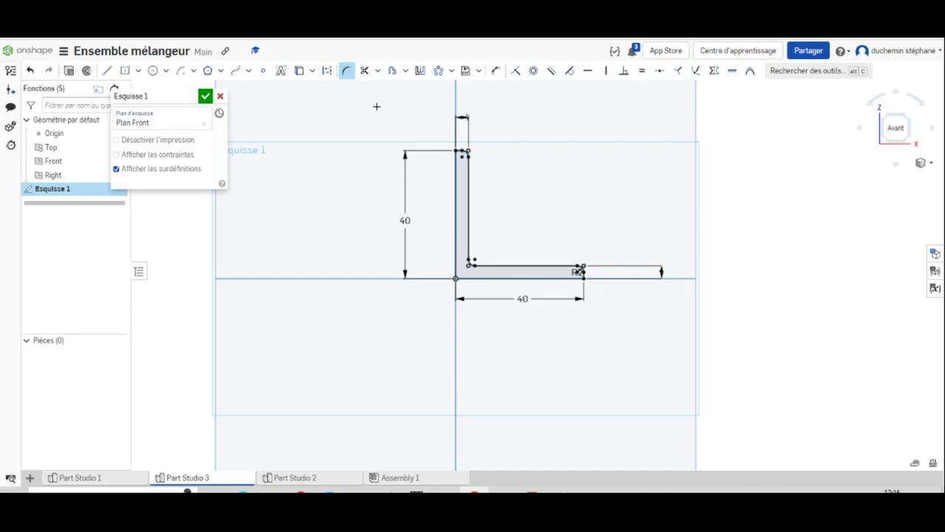
{"action": "left_click", "coordinate": [206, 96]}
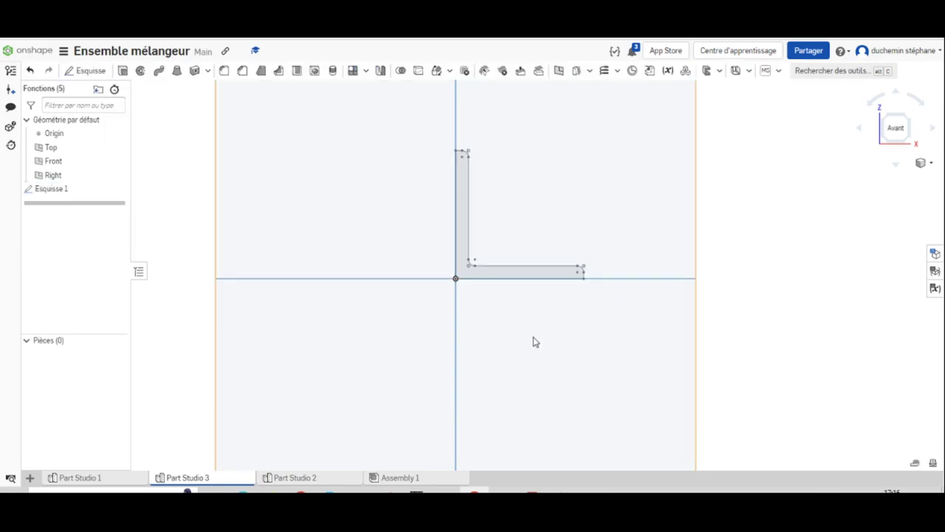
Rename the angle profile's part studio as Cornière 40x40x4, and open Part Studio 1
{"action": "right_click", "coordinate": [173, 477]}
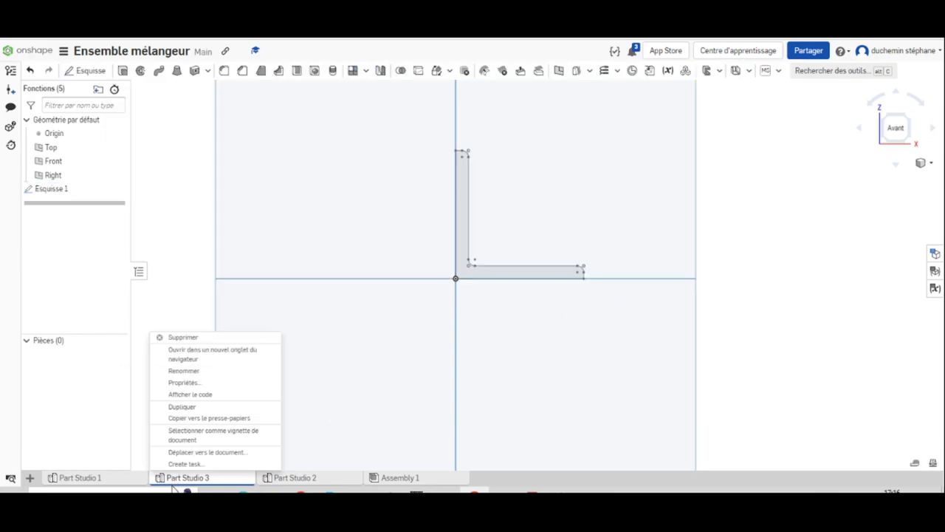
{"action": "left_click", "coordinate": [184, 371]}
{"action": "type", "text": "Cor"}
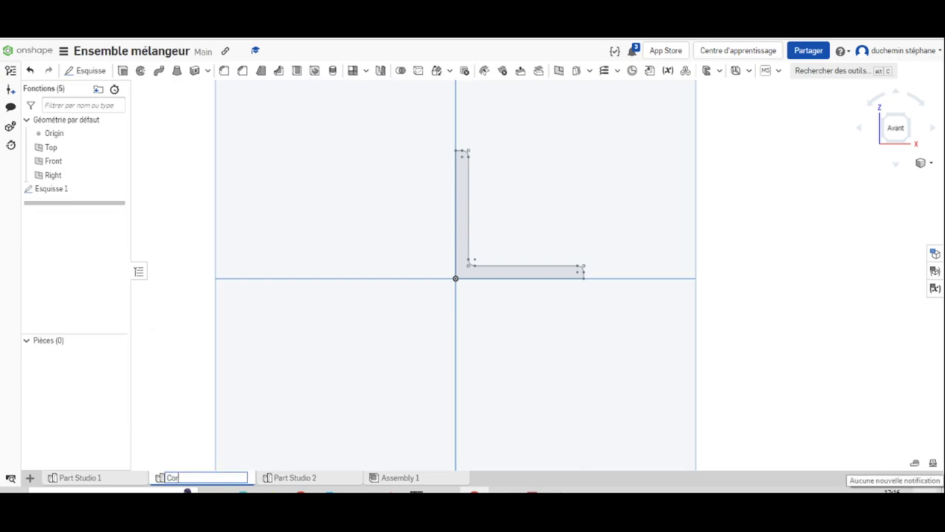
{"action": "type", "text": "nière 40x40x4"}
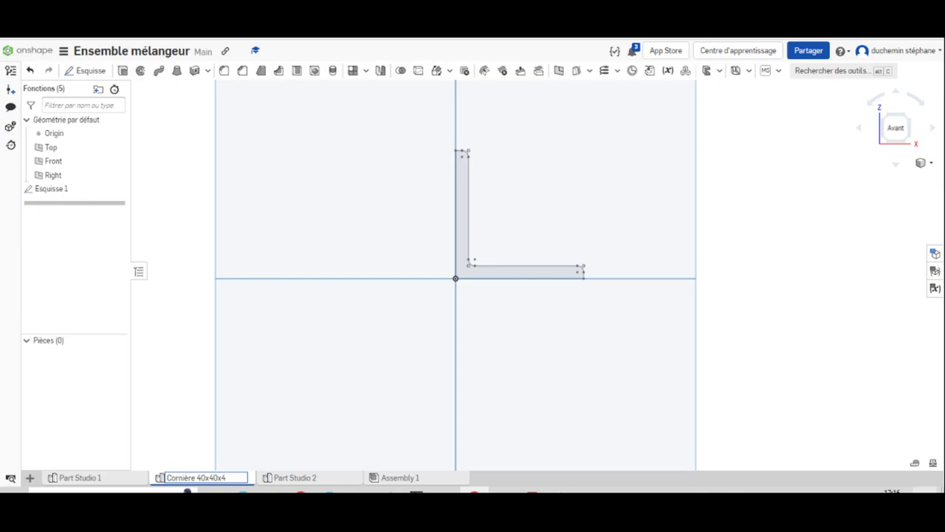
{"action": "key", "text": "Return"}
{"action": "left_click", "coordinate": [371, 172]}
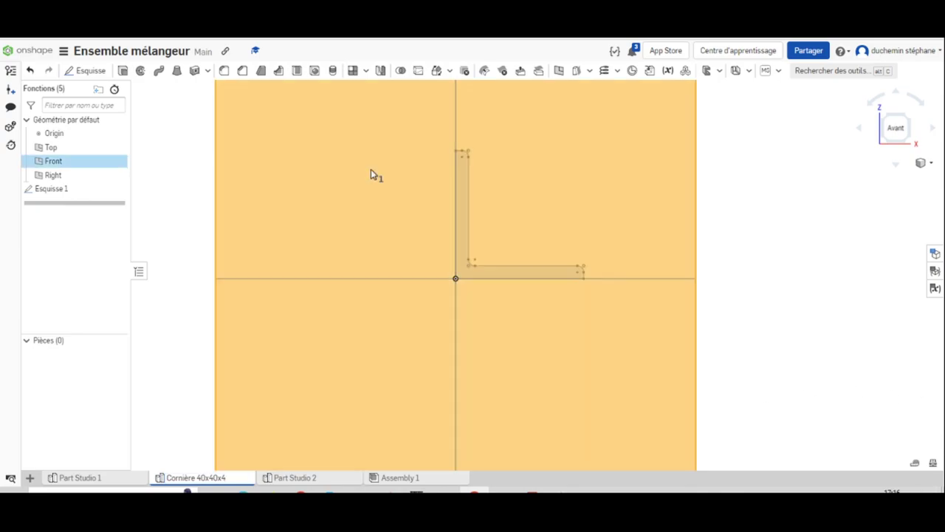
{"action": "left_click", "coordinate": [169, 193]}
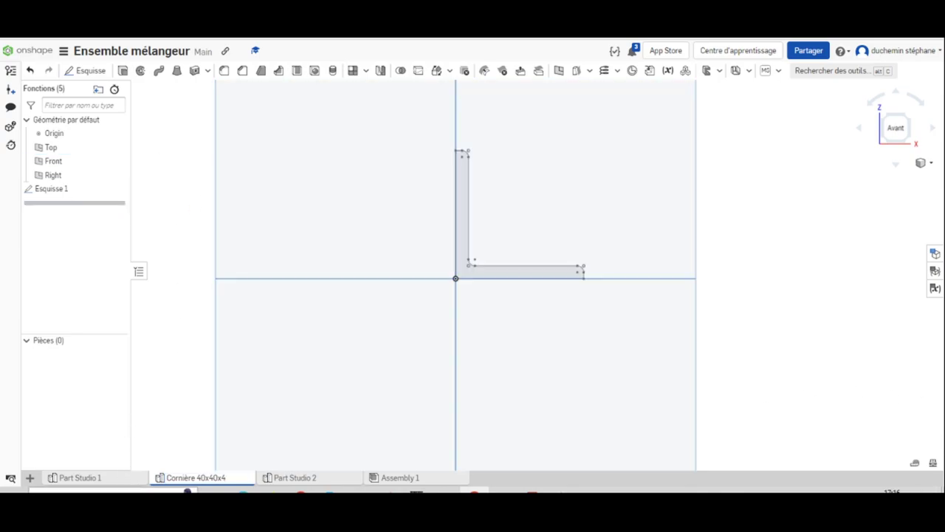
{"action": "left_click", "coordinate": [310, 478]}
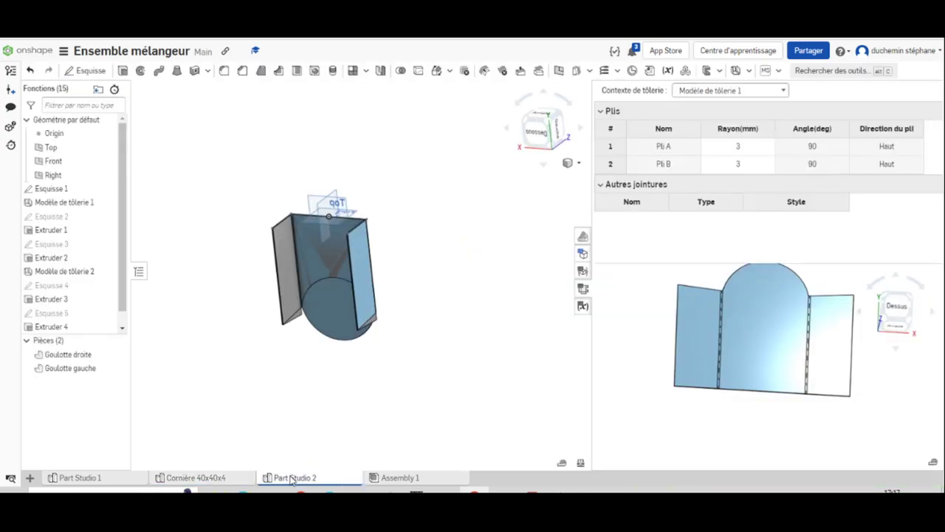
{"action": "left_click", "coordinate": [72, 477]}
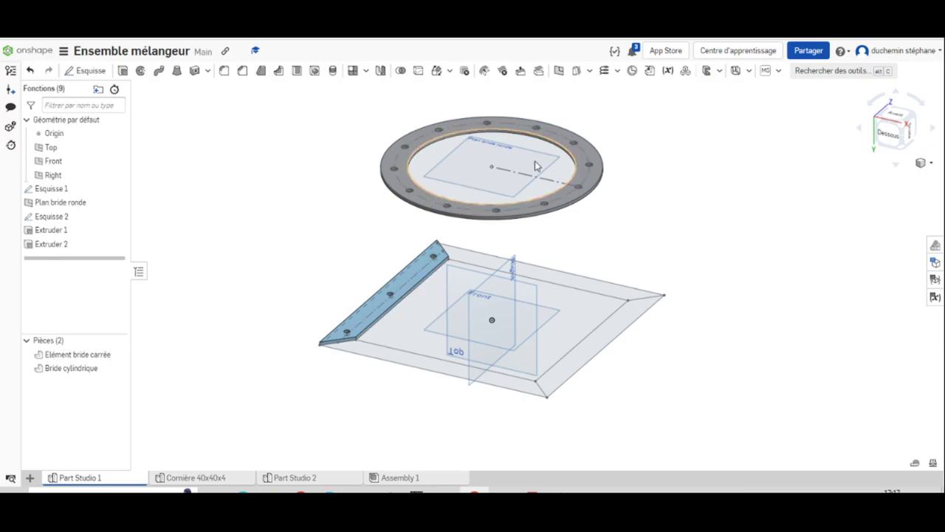
Hide the square and round flange sketches, Esquisse 1 and Esquisse 2, and show them again
{"action": "left_click", "coordinate": [116, 189]}
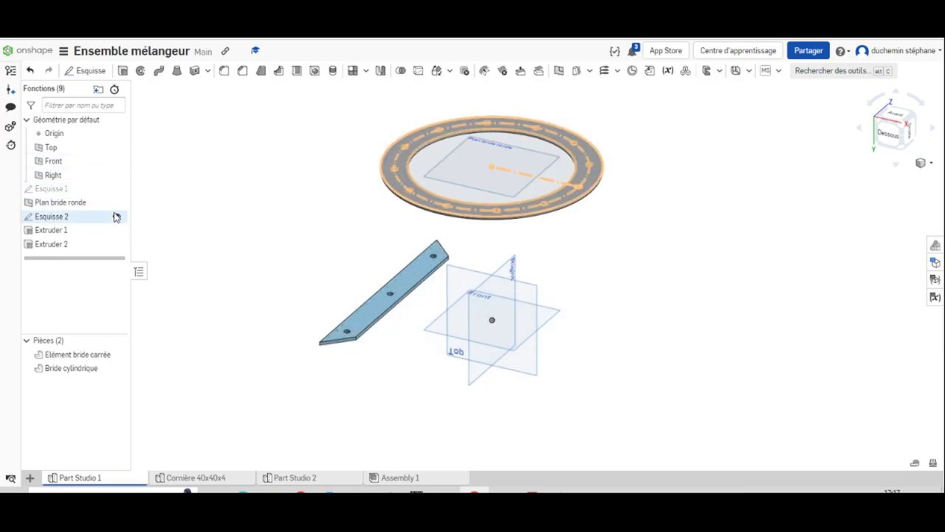
{"action": "left_click", "coordinate": [116, 217]}
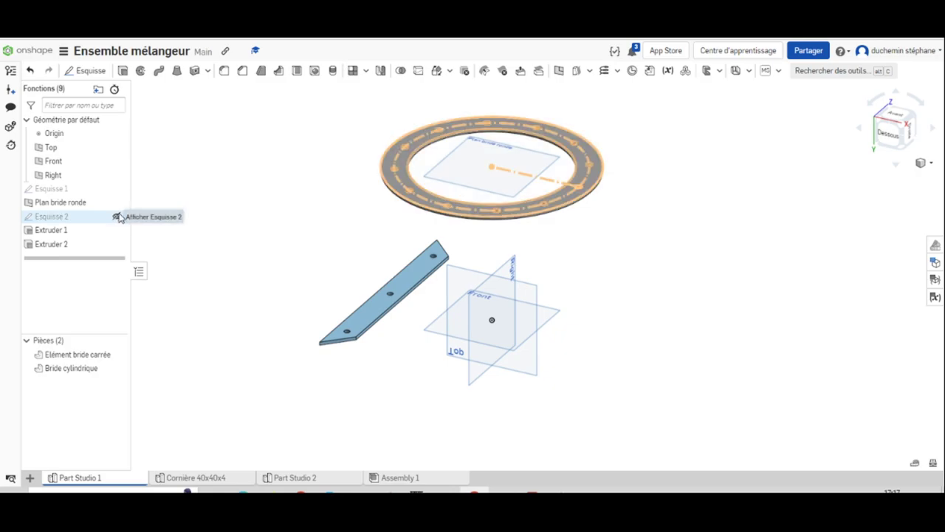
{"action": "left_click", "coordinate": [116, 217]}
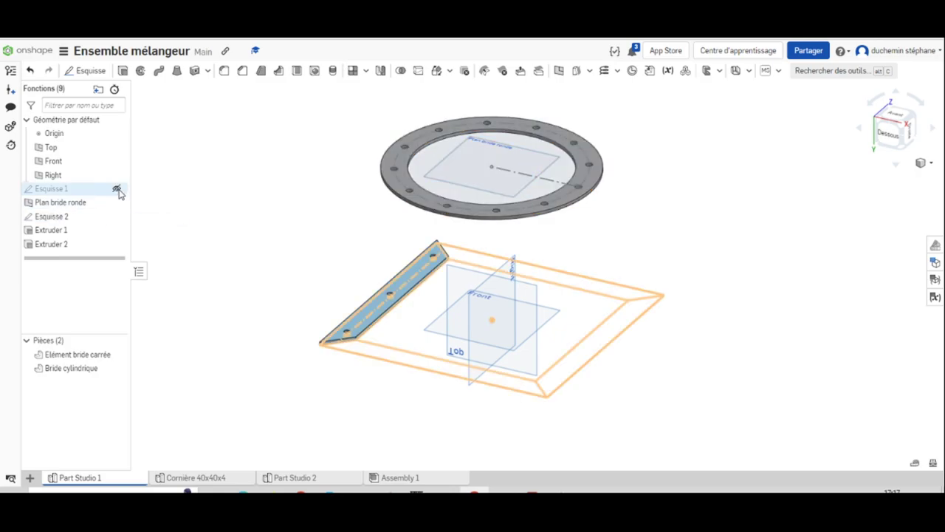
{"action": "left_click", "coordinate": [116, 189]}
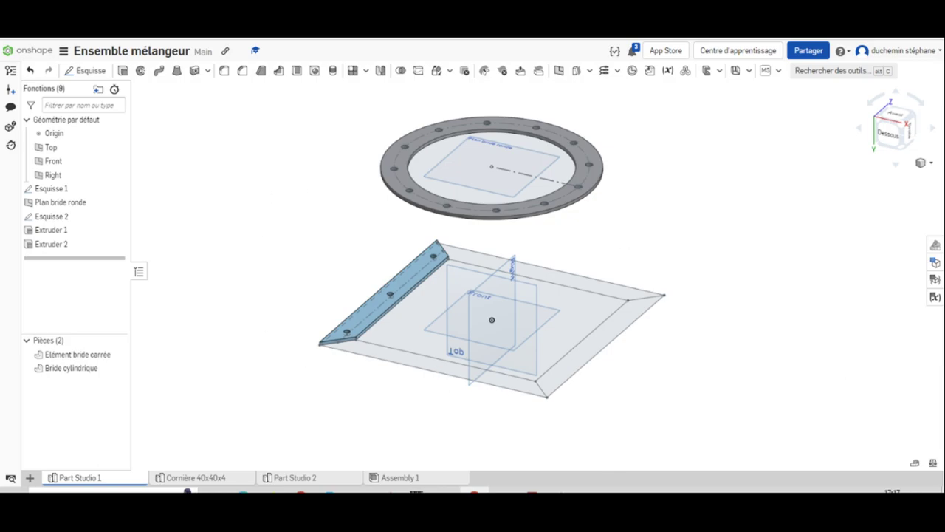
Start a frame feature using Esquisse 1 from the Cornière 40x40x4 part studio as its profile
{"action": "middle_click_drag", "start_coordinate": [766, 340], "coordinate": [635, 297]}
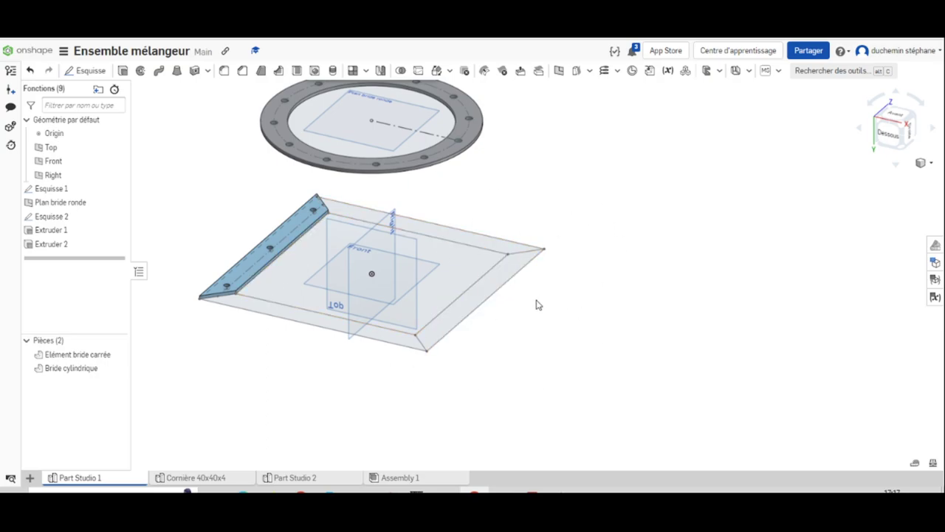
{"action": "middle_click_drag", "start_coordinate": [567, 264], "coordinate": [611, 235]}
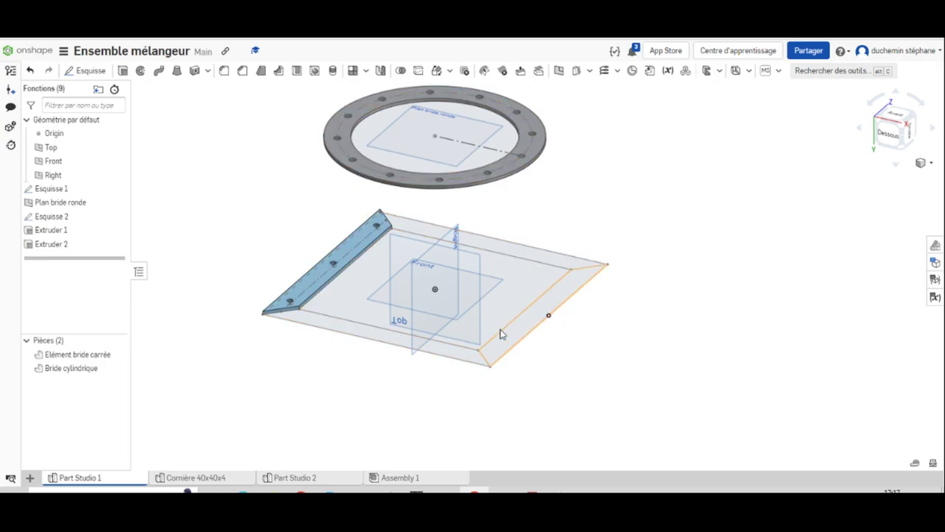
{"action": "left_click", "coordinate": [718, 72]}
{"action": "left_click", "coordinate": [720, 89]}
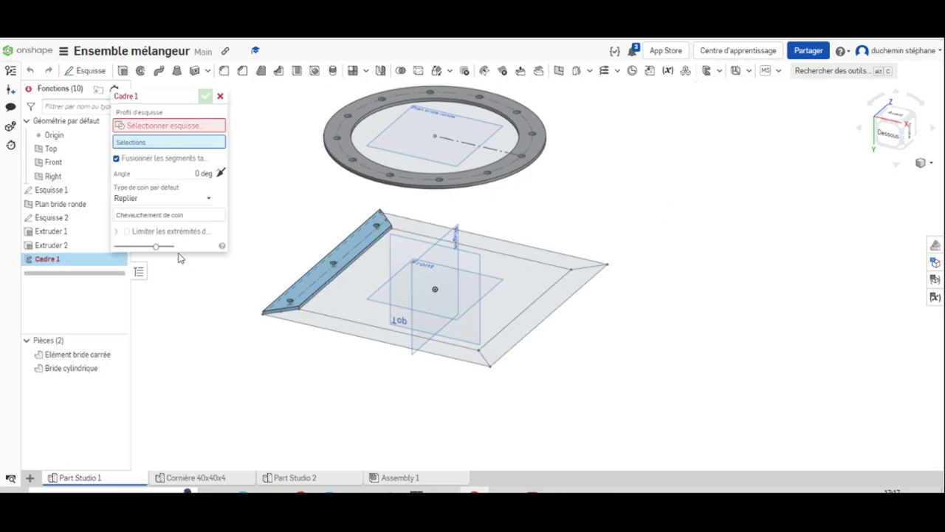
{"action": "left_click", "coordinate": [184, 125]}
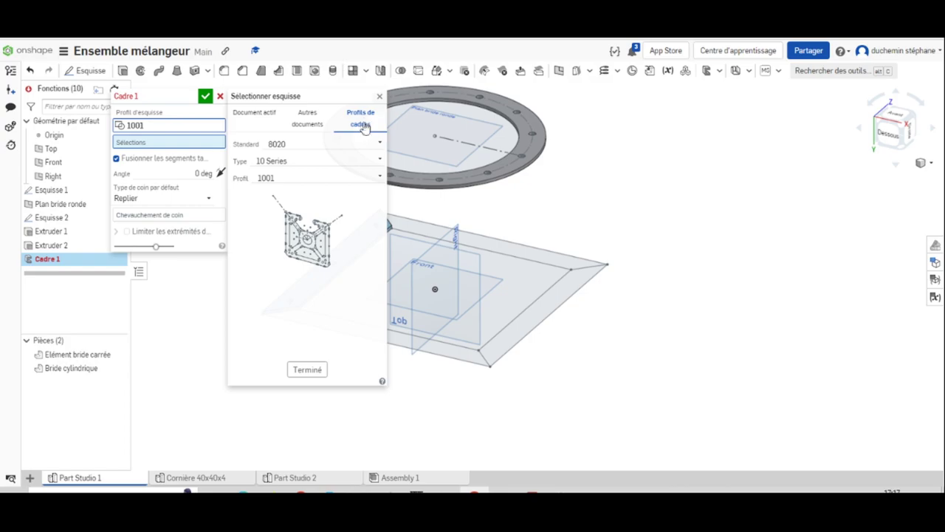
{"action": "left_click", "coordinate": [255, 115]}
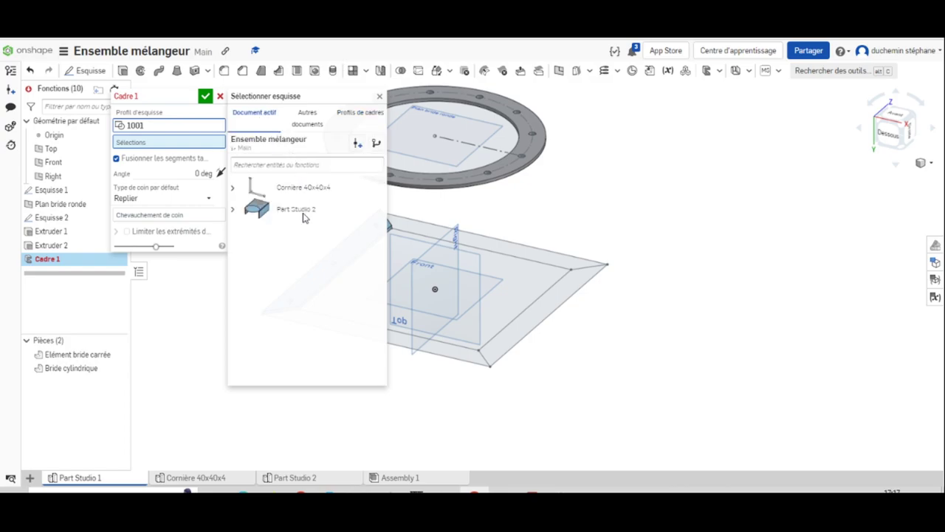
{"action": "left_click", "coordinate": [233, 187]}
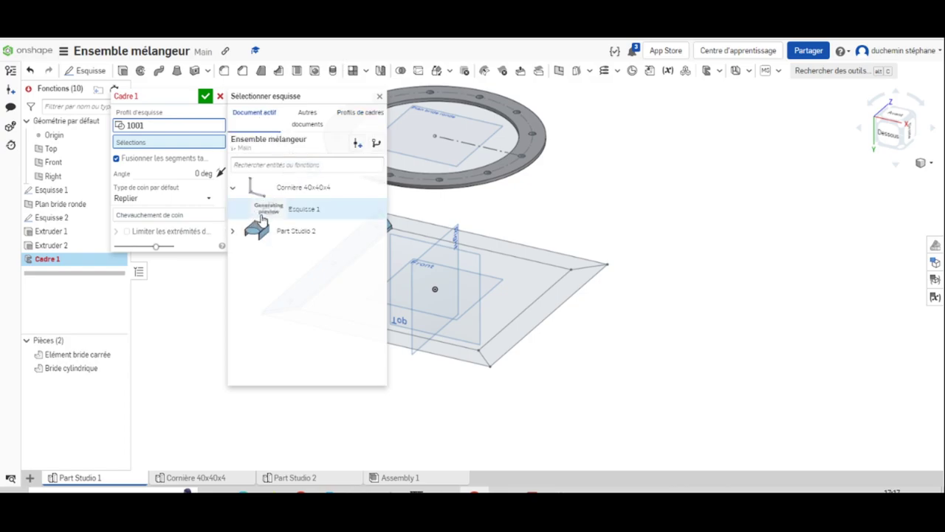
{"action": "left_click", "coordinate": [291, 213]}
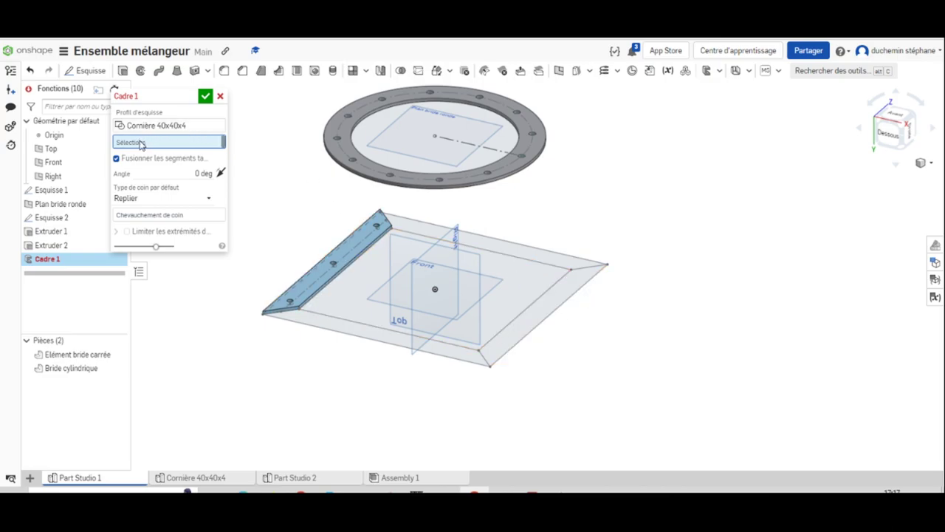
Run the frame along the sketched square's inner edge opposite the drilled bar, aligning the profile's outer corner with that edge
{"action": "left_click", "coordinate": [522, 319]}
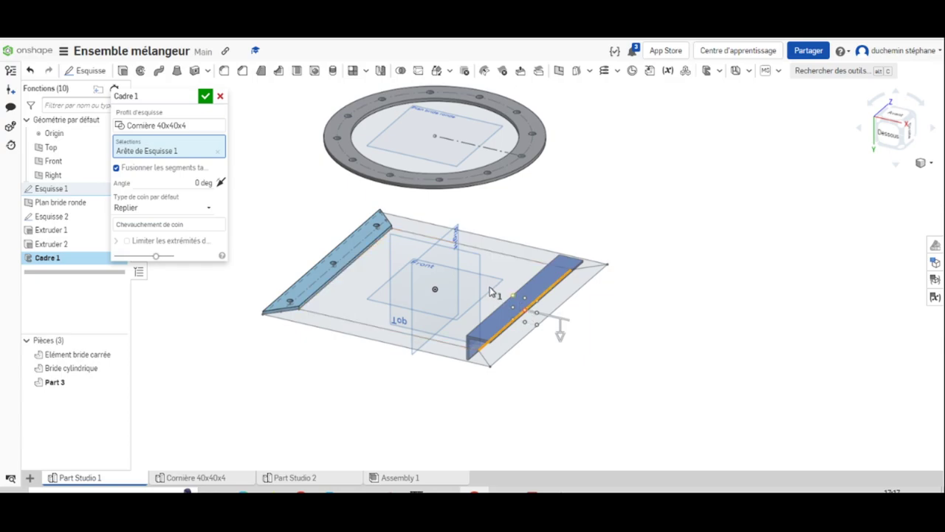
{"action": "scroll", "coordinate": [555, 325], "scroll_direction": "up", "scroll_amount": 5}
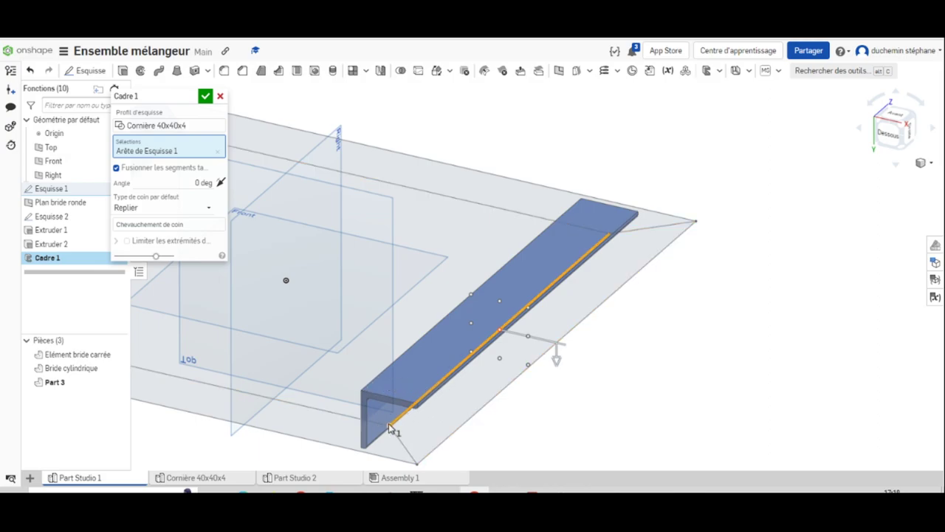
{"action": "left_click", "coordinate": [471, 297]}
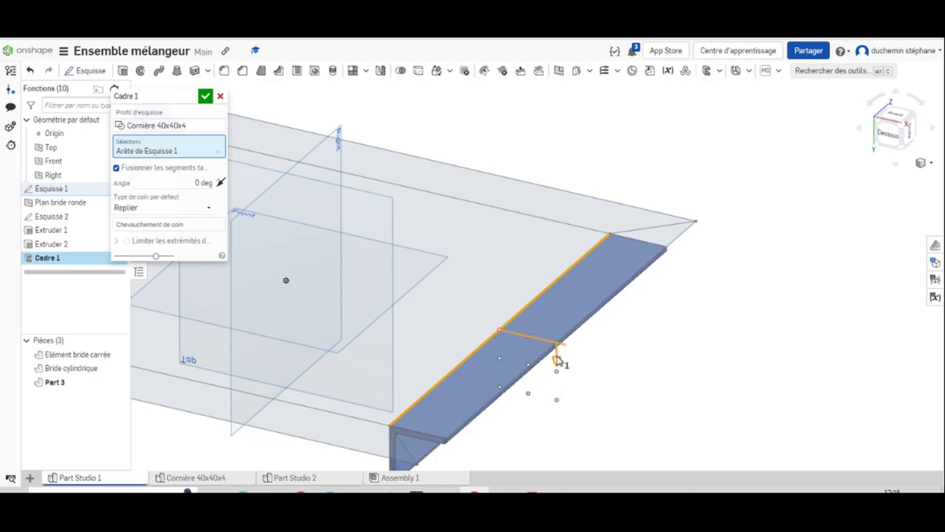
Try rotating the frame profile about the edge to 355 degrees, and reset its angle to 0 degrees
{"action": "left_click_drag", "start_coordinate": [557, 360], "coordinate": [591, 371]}
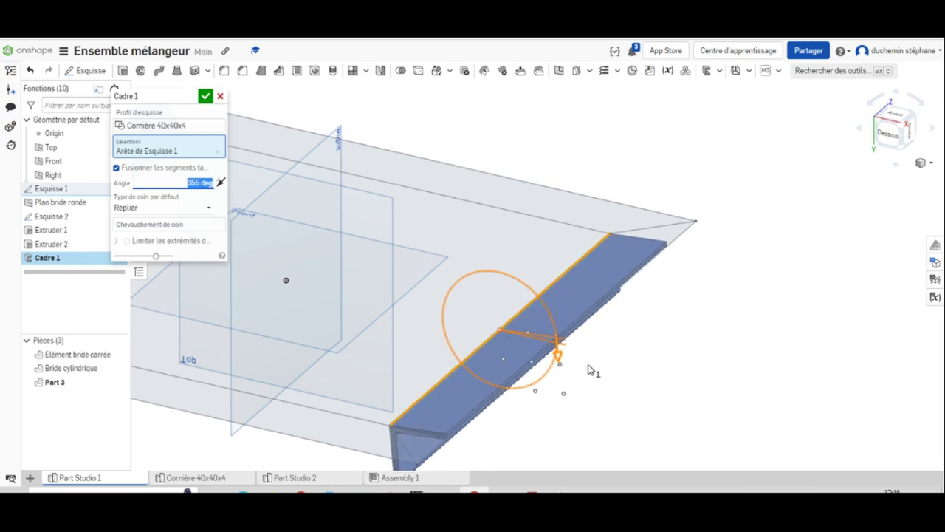
{"action": "left_click", "coordinate": [203, 184]}
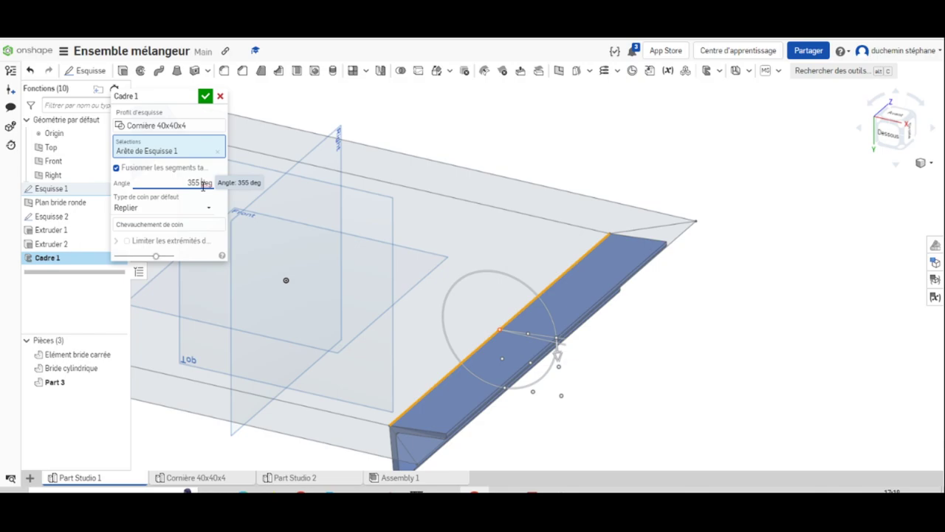
{"action": "key", "text": "Return"}
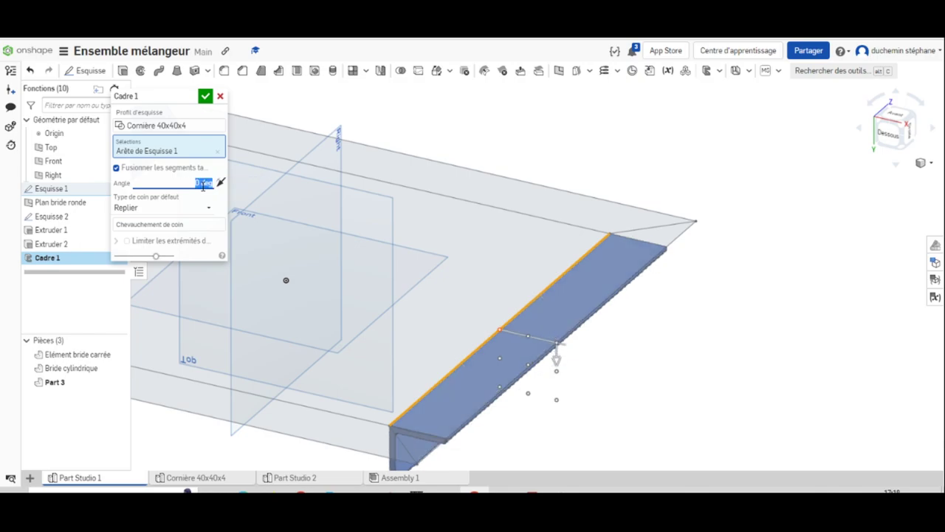
Add the square's two adjacent inner edges to the frame and accept the feature with the Replier corner type
{"action": "middle_click_drag", "start_coordinate": [702, 364], "coordinate": [741, 293]}
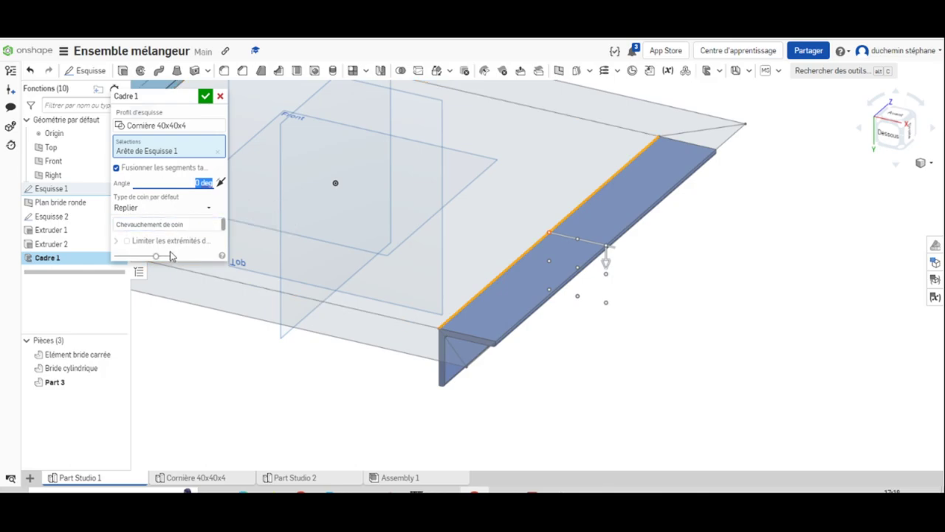
{"action": "scroll", "coordinate": [738, 353], "scroll_direction": "up", "scroll_amount": 2}
{"action": "scroll", "coordinate": [563, 363], "scroll_direction": "down", "scroll_amount": 2}
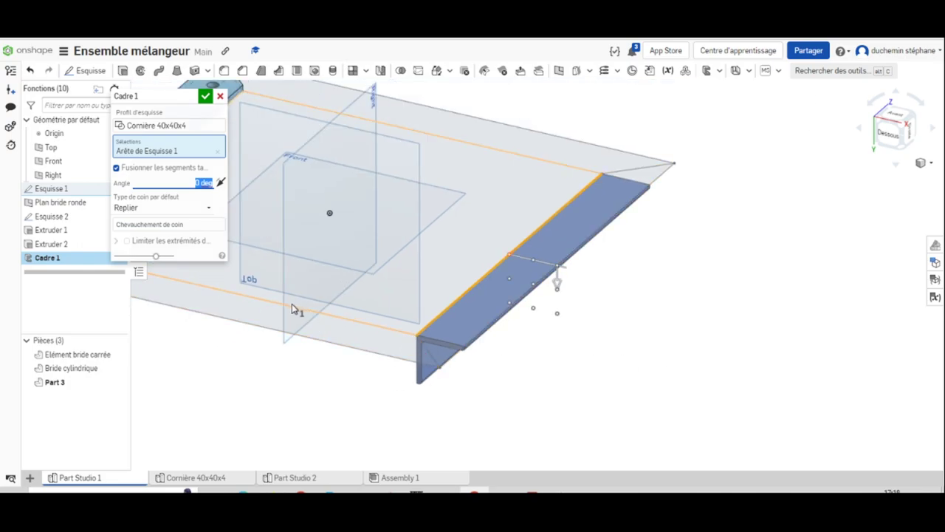
{"action": "left_click", "coordinate": [351, 320]}
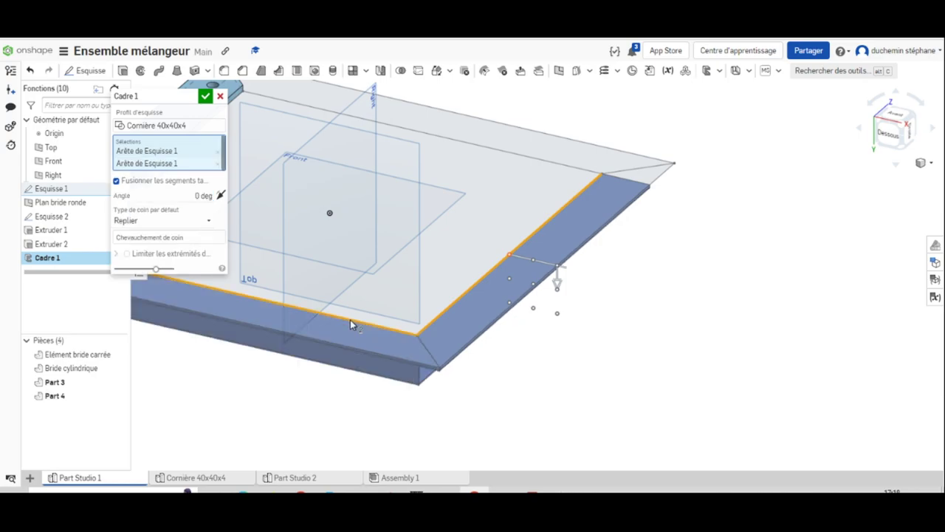
{"action": "left_click", "coordinate": [555, 163]}
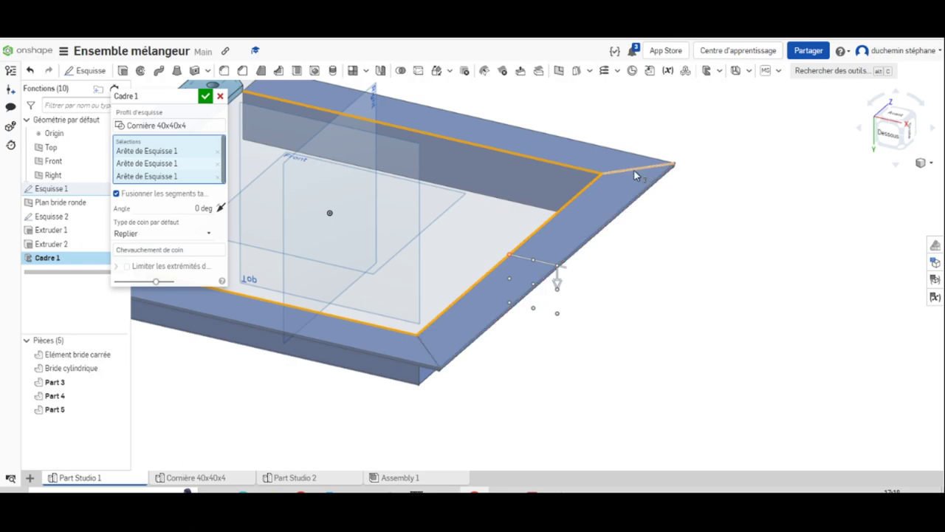
{"action": "middle_click_drag", "start_coordinate": [849, 363], "coordinate": [823, 405]}
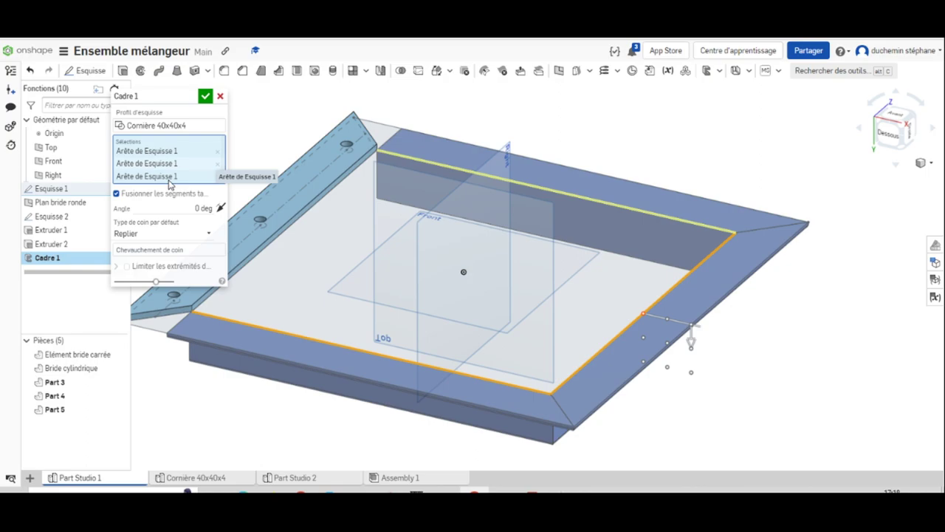
{"action": "left_click", "coordinate": [719, 70]}
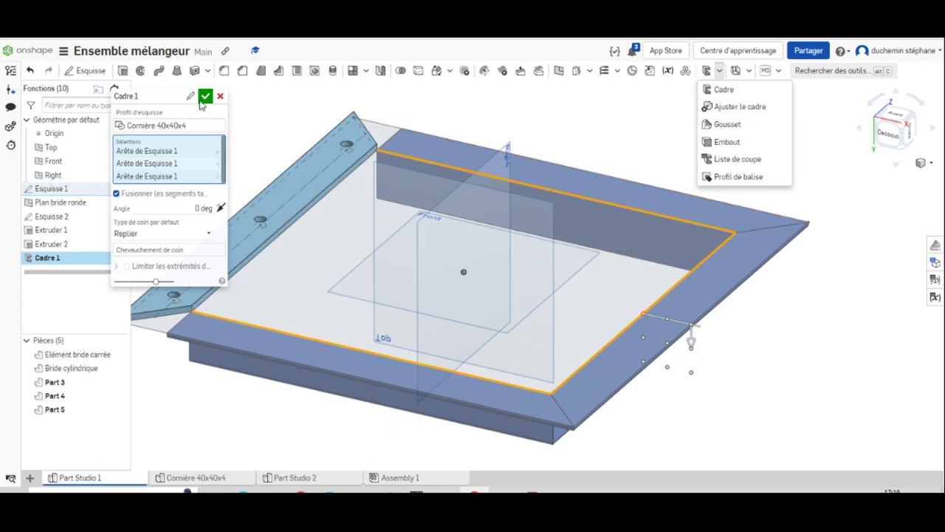
{"action": "scroll", "coordinate": [516, 74], "scroll_direction": "down", "scroll_amount": 2}
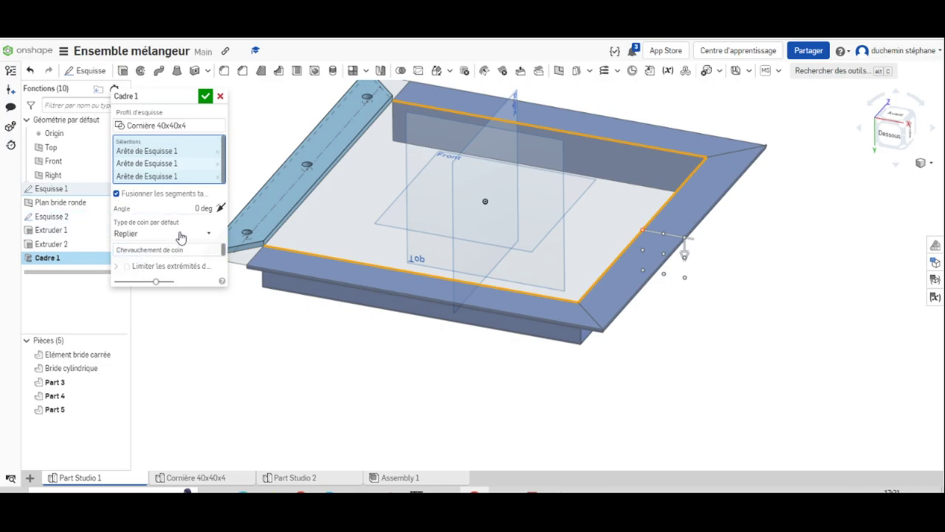
{"action": "left_click", "coordinate": [205, 97]}
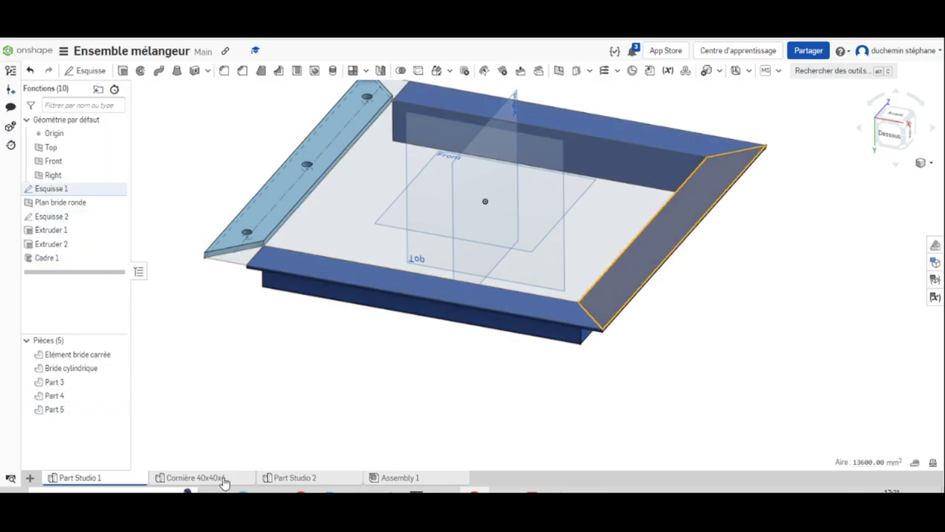
Rename Part 3, the angle-iron member opposite the drilled bar, as "Elément de corniere"
{"action": "left_click", "coordinate": [56, 382]}
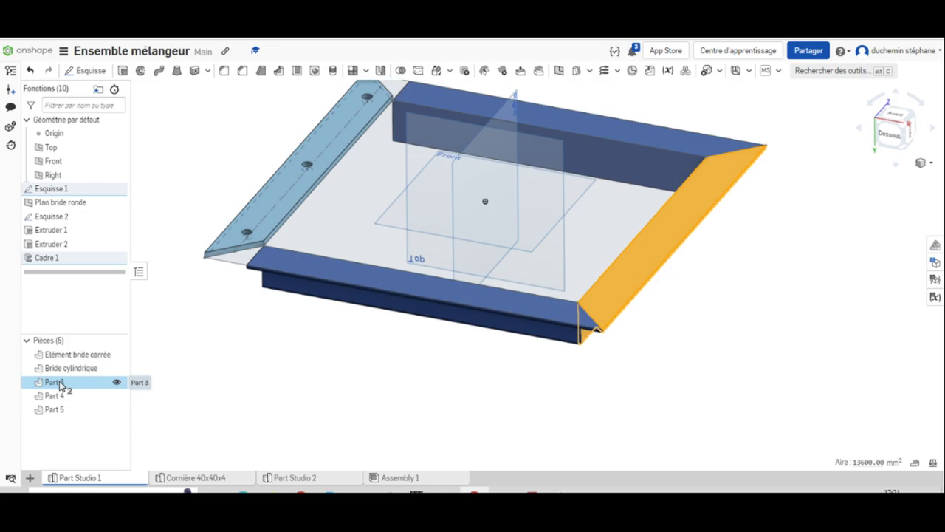
{"action": "right_click", "coordinate": [61, 384]}
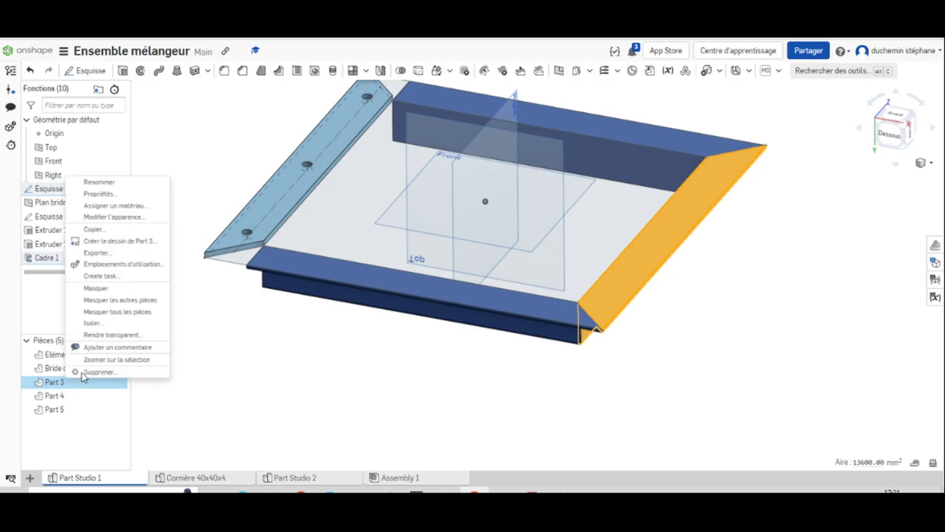
{"action": "left_click", "coordinate": [94, 182]}
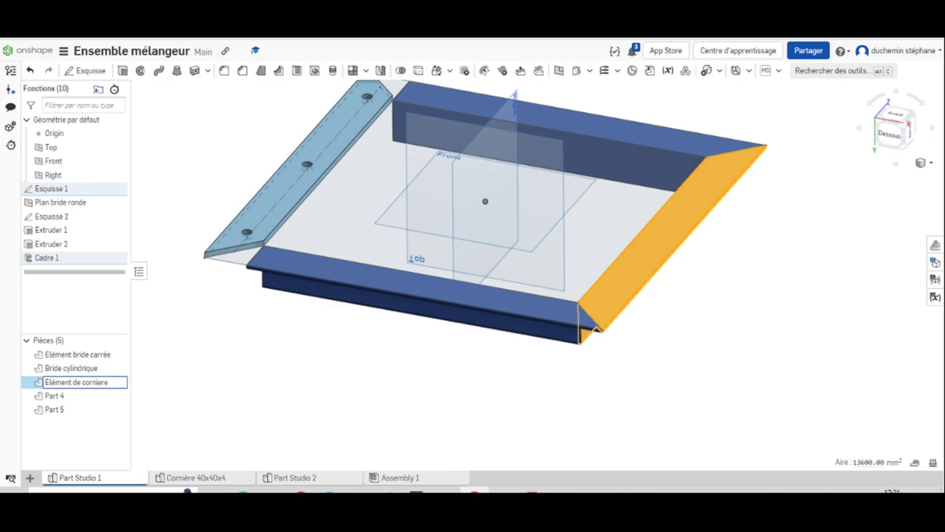
{"action": "key", "text": "Return"}
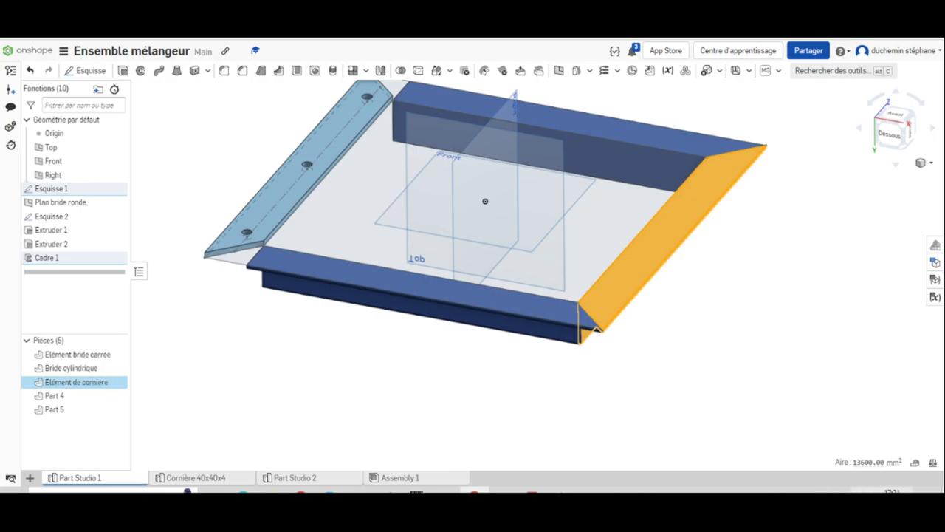
Check the chute drawing in the PDF viewer, return to Onshape and start a new sketch on the face of Esquisse 1
{"action": "left_click", "coordinate": [515, 487]}
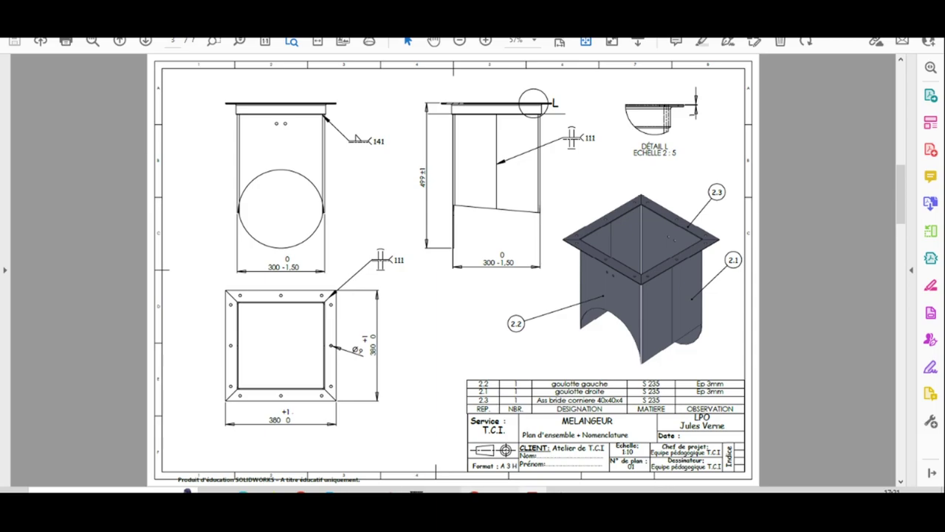
{"action": "left_click", "coordinate": [477, 488]}
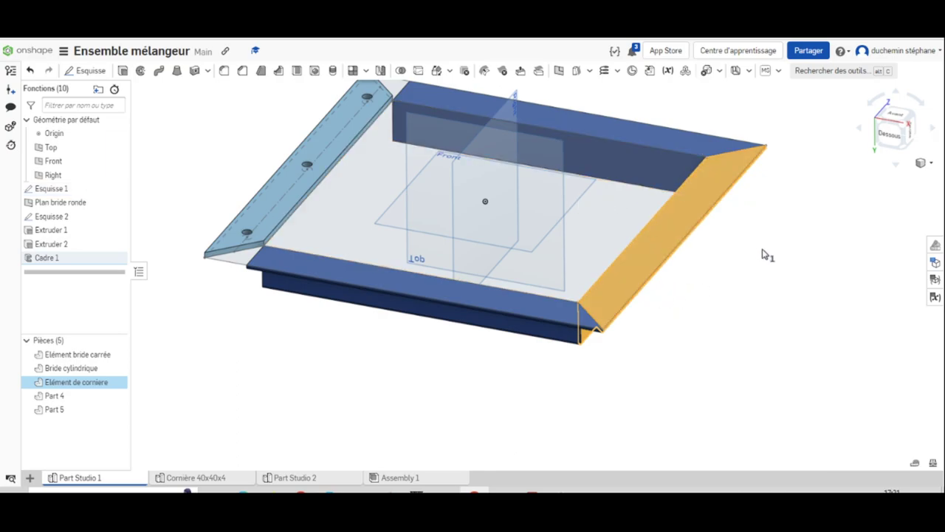
{"action": "left_click", "coordinate": [729, 299]}
{"action": "left_click", "coordinate": [51, 188]}
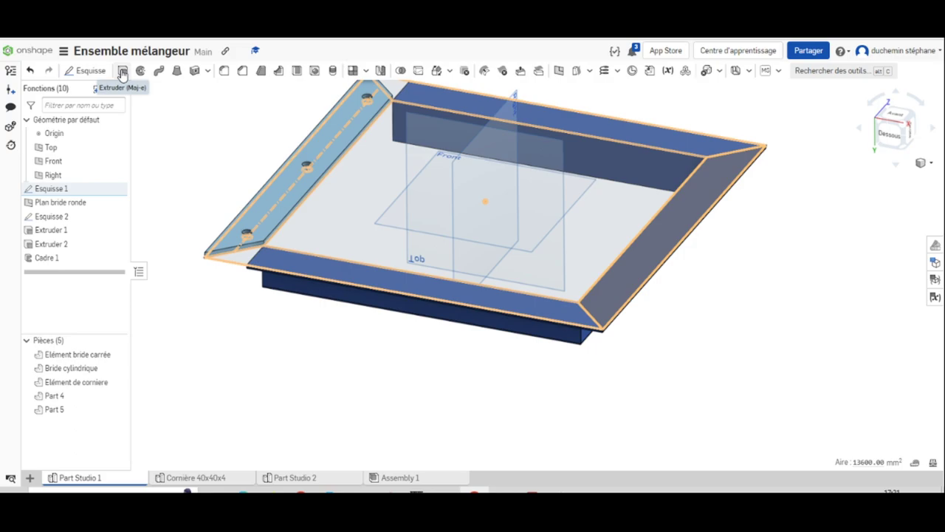
{"action": "left_click", "coordinate": [89, 70]}
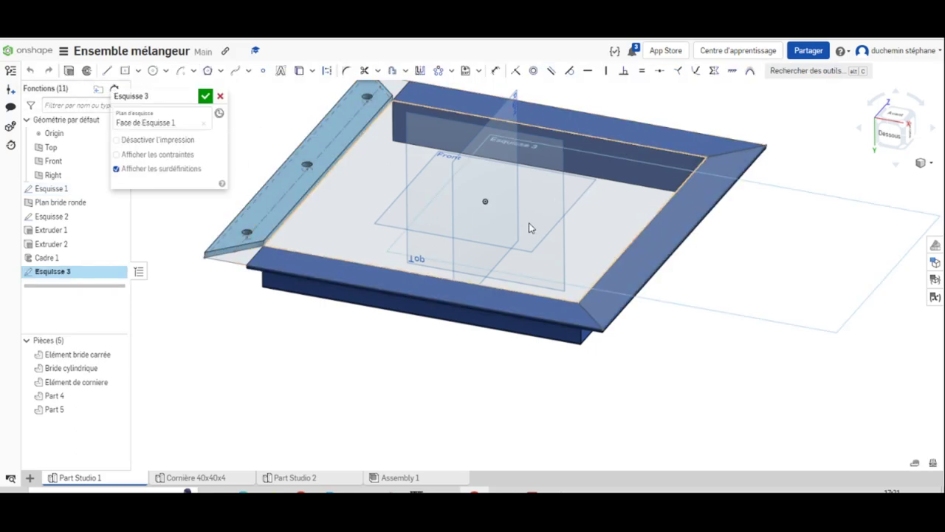
{"action": "right_click", "coordinate": [751, 270]}
{"action": "left_click", "coordinate": [785, 354]}
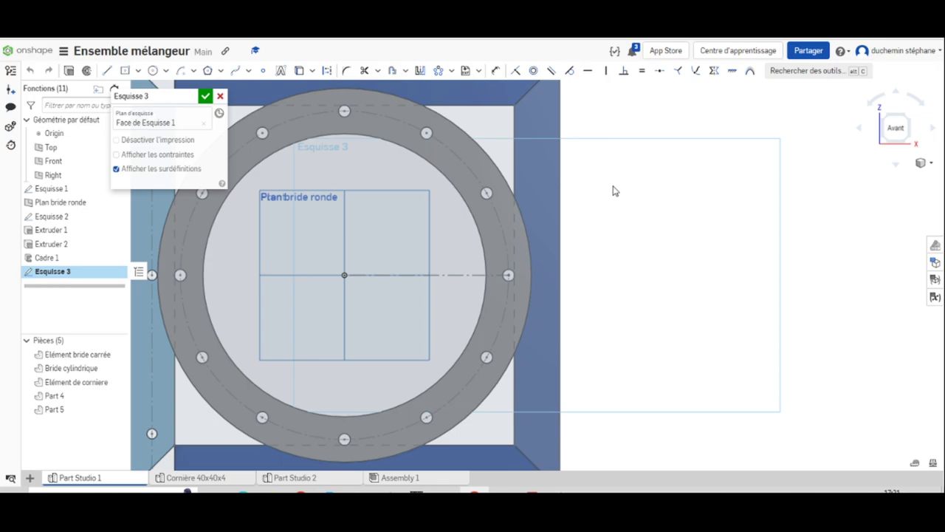
{"action": "scroll", "coordinate": [613, 191], "scroll_direction": "down", "scroll_amount": 3}
{"action": "left_click", "coordinate": [106, 71]}
{"action": "left_click", "coordinate": [327, 70]}
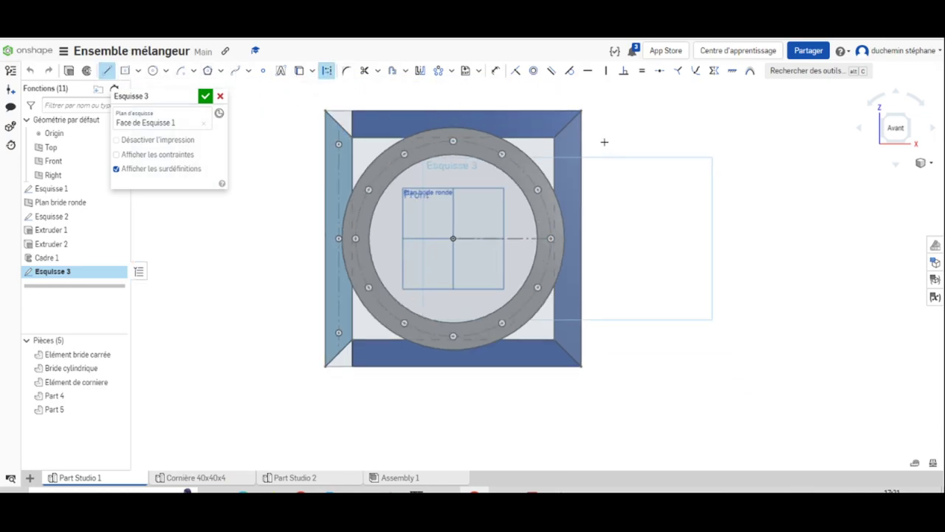
{"action": "left_click", "coordinate": [580, 110]}
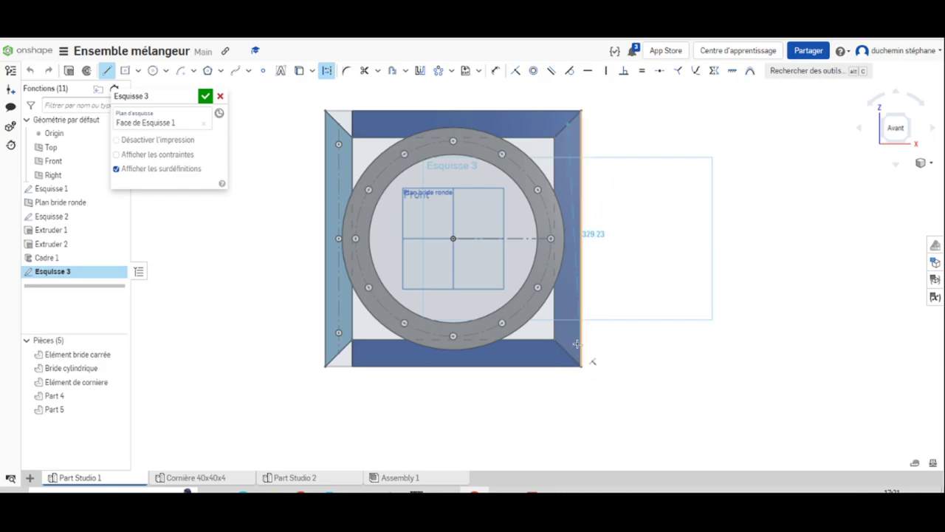
{"action": "key", "text": "Escape"}
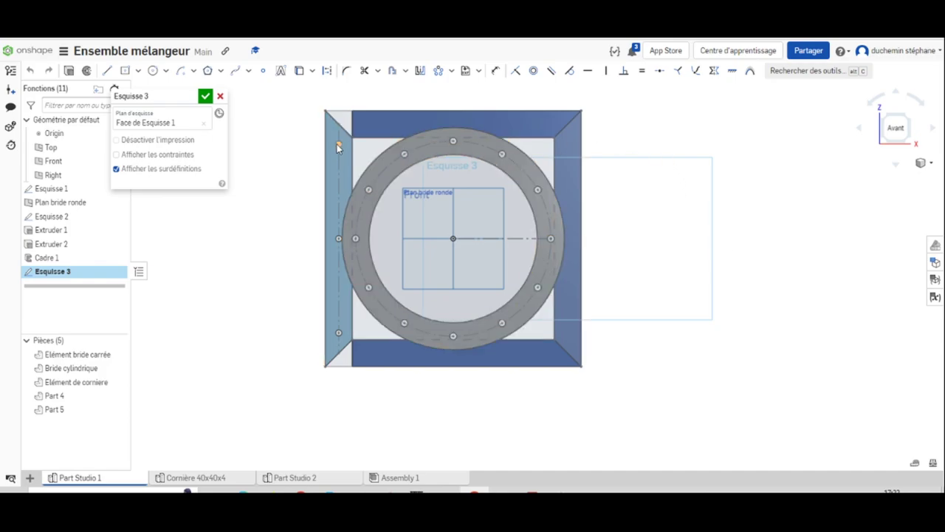
{"action": "right_click_drag", "start_coordinate": [827, 463], "coordinate": [815, 442]}
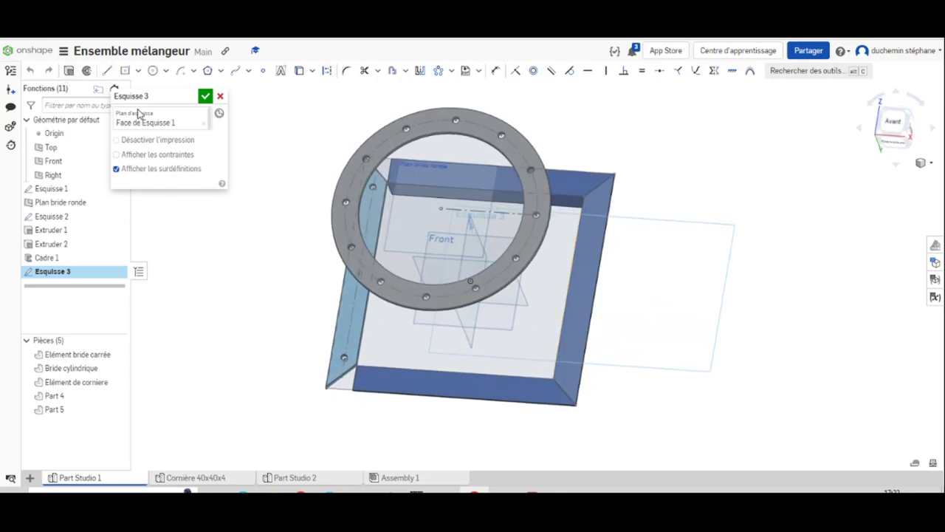
{"action": "right_click", "coordinate": [689, 271]}
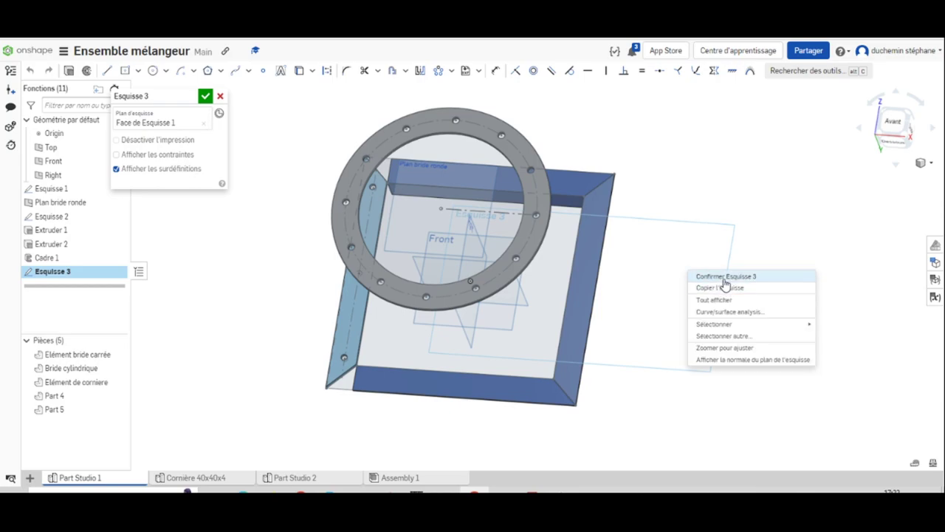
{"action": "left_click", "coordinate": [710, 359]}
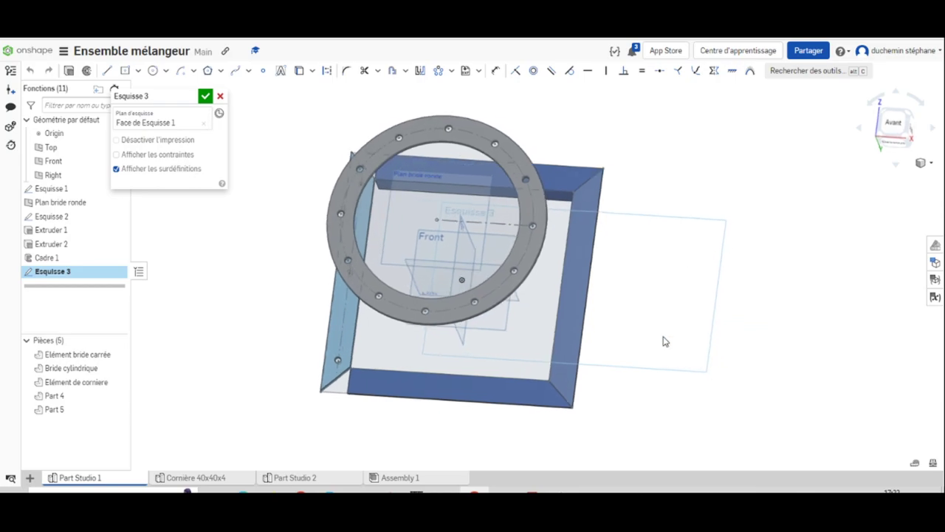
Draw a vertical construction line along Elément de corniere, joining the midpoints of its two mitre edges
{"action": "left_click", "coordinate": [107, 71]}
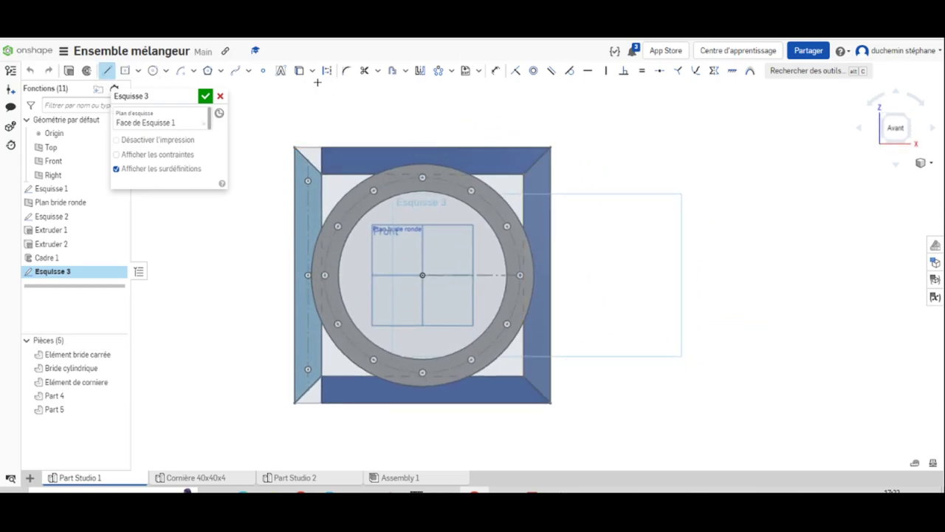
{"action": "left_click", "coordinate": [328, 72]}
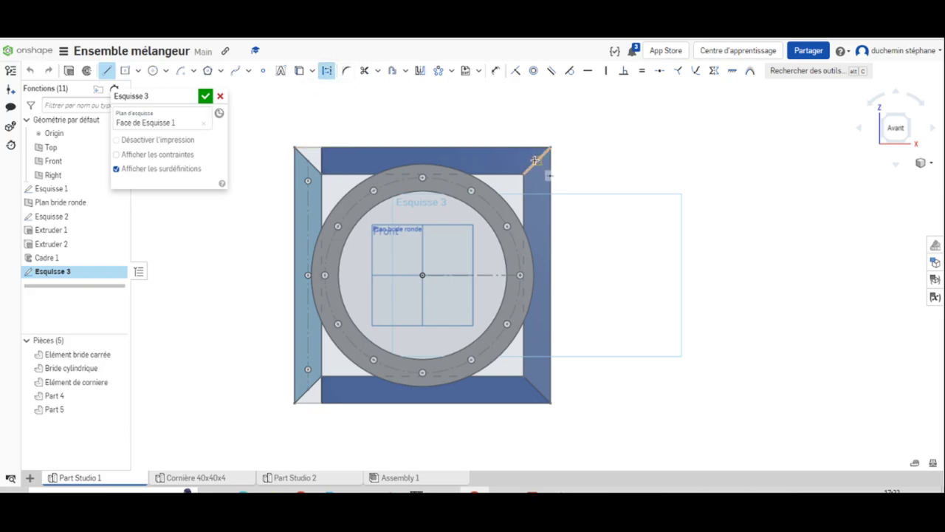
{"action": "left_click", "coordinate": [536, 158]}
{"action": "left_click", "coordinate": [537, 389]}
{"action": "key", "text": "Escape"}
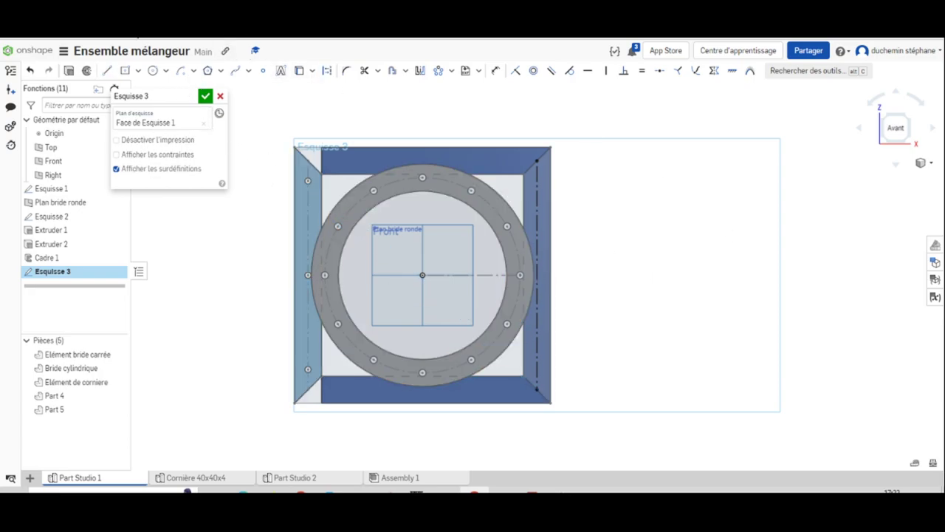
Sketch two circles centred on the construction line, one at its midpoint and one about 116 mm in diameter above it
{"action": "left_click", "coordinate": [153, 71]}
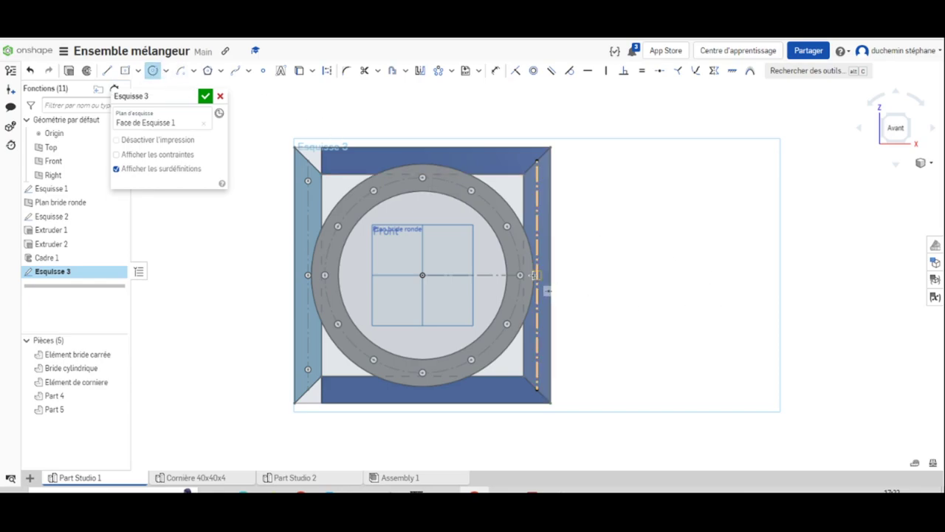
{"action": "left_click", "coordinate": [535, 274]}
{"action": "left_click", "coordinate": [566, 273]}
{"action": "left_click", "coordinate": [535, 194]}
{"action": "left_click", "coordinate": [575, 194]}
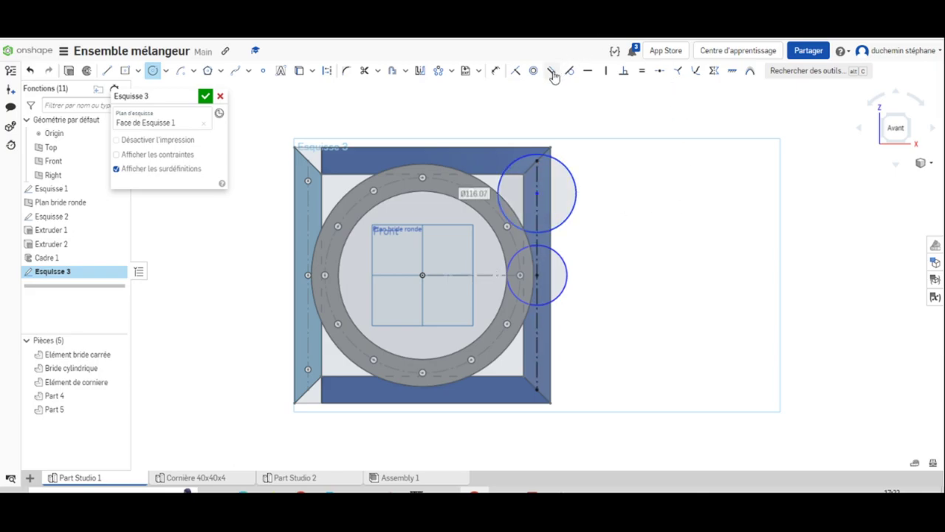
Set the diameter of both circles on the construction line to 9 mm
{"action": "left_click", "coordinate": [495, 71]}
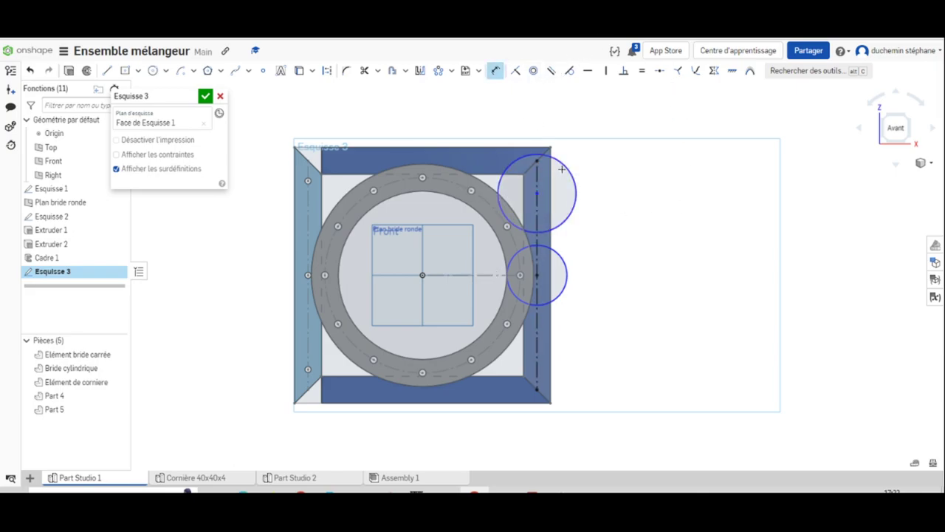
{"action": "left_click", "coordinate": [565, 166]}
{"action": "left_click", "coordinate": [569, 163]}
{"action": "type", "text": "9"}
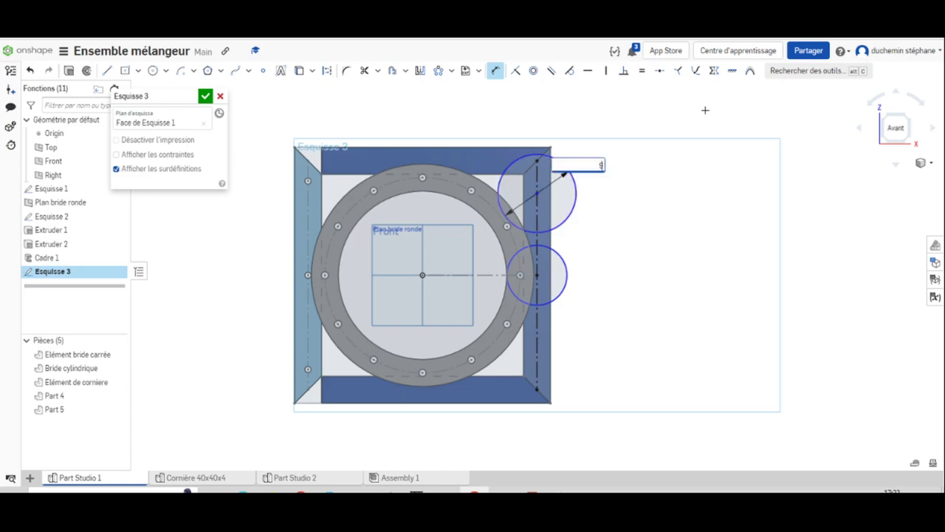
{"action": "key", "text": "Return"}
{"action": "left_click", "coordinate": [562, 260]}
{"action": "left_click", "coordinate": [600, 249]}
{"action": "type", "text": "9"}
{"action": "key", "text": "Return"}
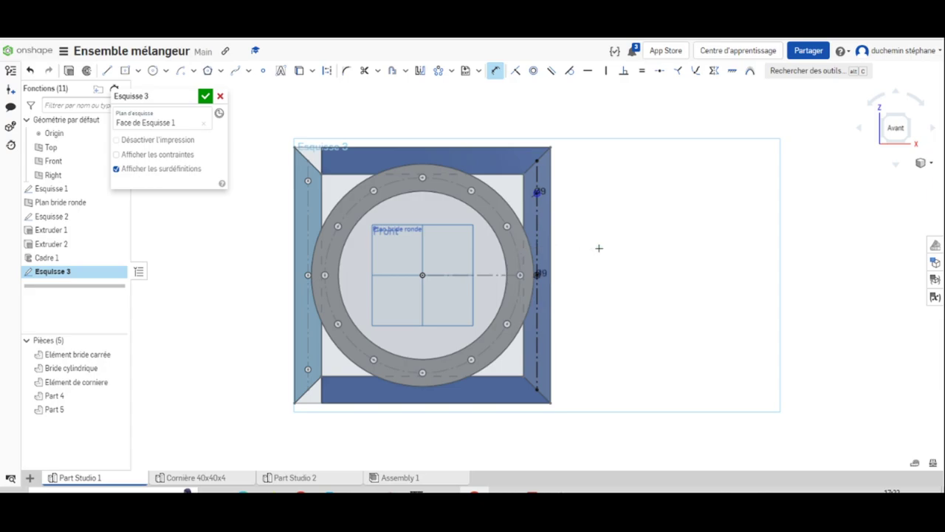
Mirror the upper 9 mm circle about the Top plane
{"action": "left_click", "coordinate": [418, 71]}
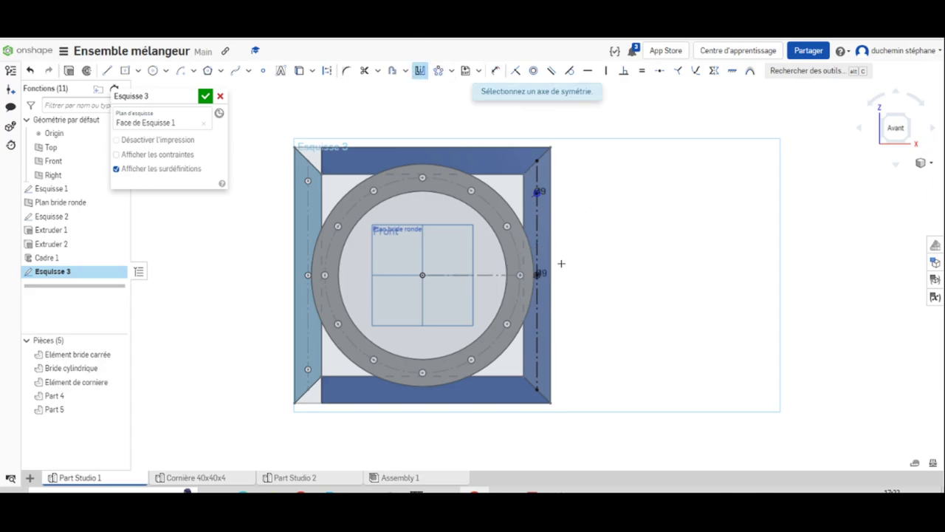
{"action": "left_click", "coordinate": [446, 274]}
{"action": "scroll", "coordinate": [512, 216], "scroll_direction": "up", "scroll_amount": 5}
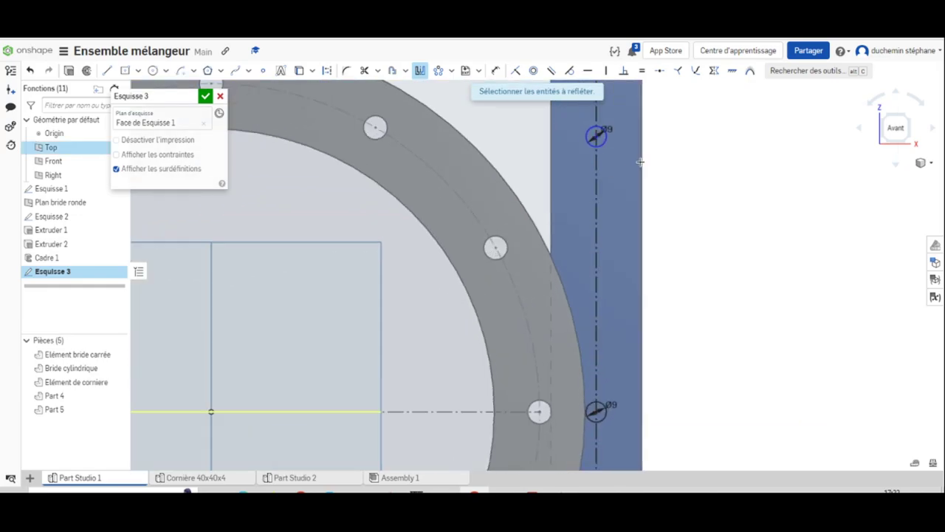
{"action": "scroll", "coordinate": [640, 162], "scroll_direction": "up", "scroll_amount": 1}
{"action": "left_click", "coordinate": [589, 132]}
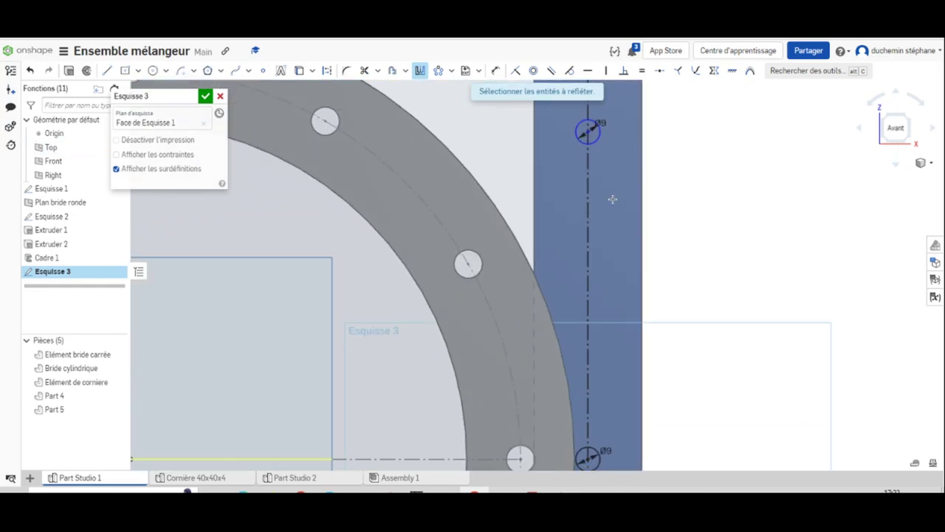
{"action": "scroll", "coordinate": [613, 170], "scroll_direction": "down", "scroll_amount": 6}
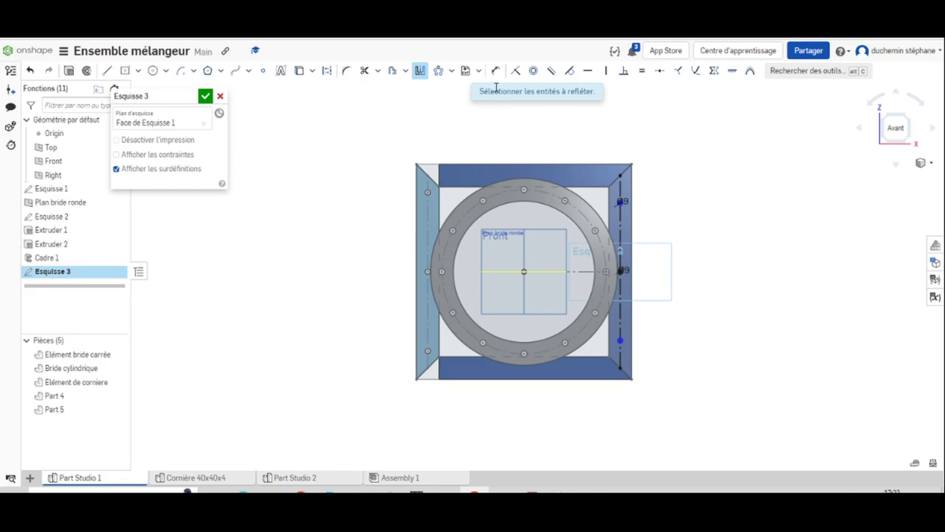
{"action": "left_click", "coordinate": [419, 71]}
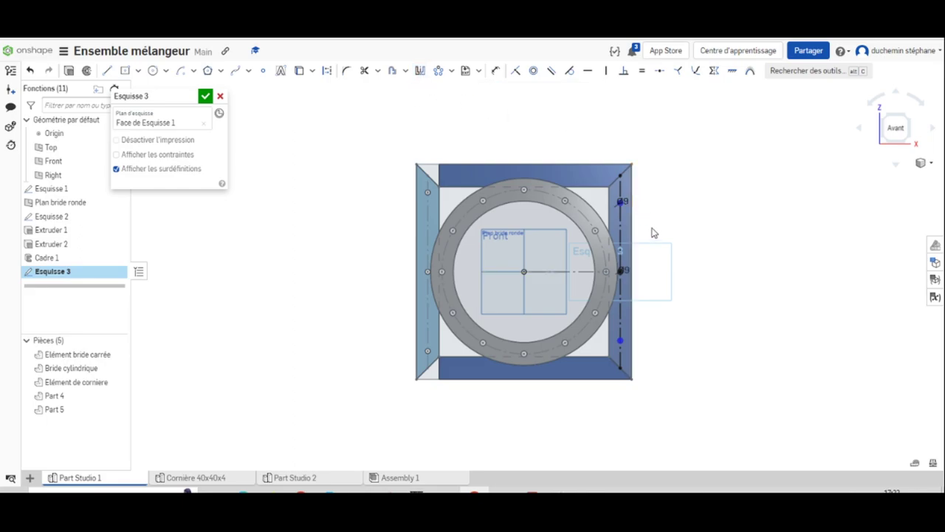
Dimension the upper circle's centre 50 mm from the frame's upper outer edge
{"action": "scroll", "coordinate": [652, 233], "scroll_direction": "up", "scroll_amount": 10}
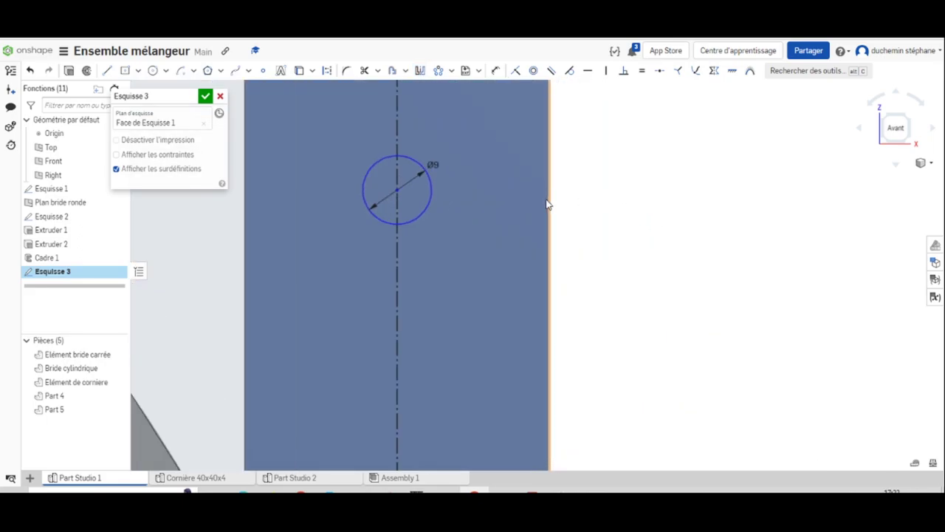
{"action": "scroll", "coordinate": [443, 201], "scroll_direction": "up", "scroll_amount": 3}
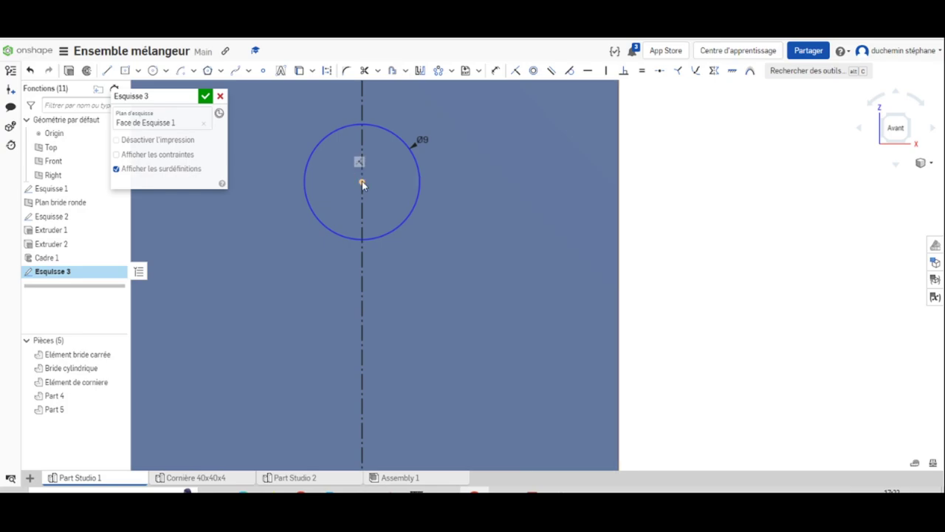
{"action": "key", "text": "q"}
{"action": "scroll", "coordinate": [551, 185], "scroll_direction": "down", "scroll_amount": 10}
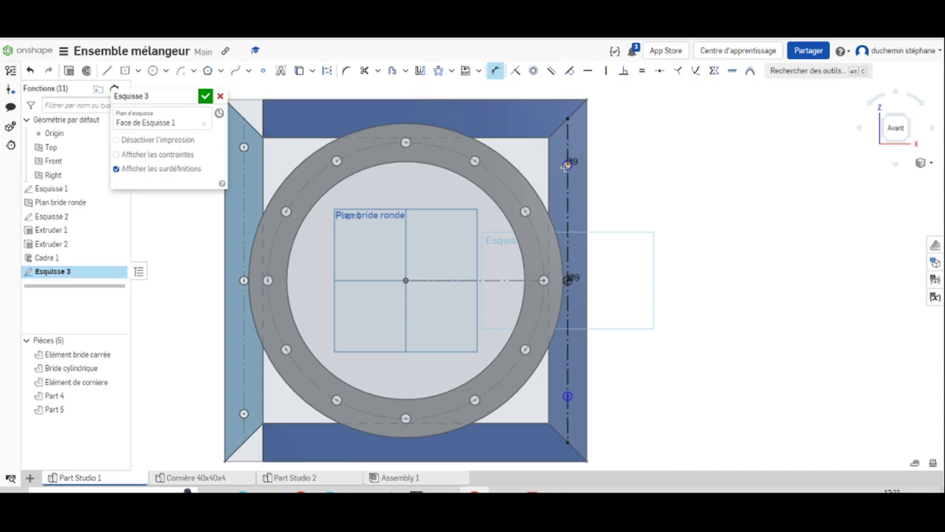
{"action": "left_click", "coordinate": [626, 142]}
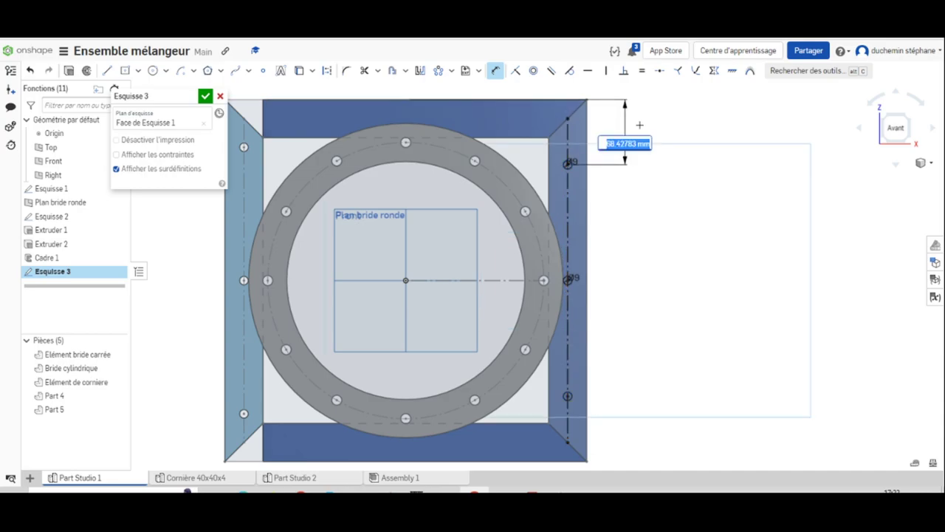
{"action": "key", "text": "Return"}
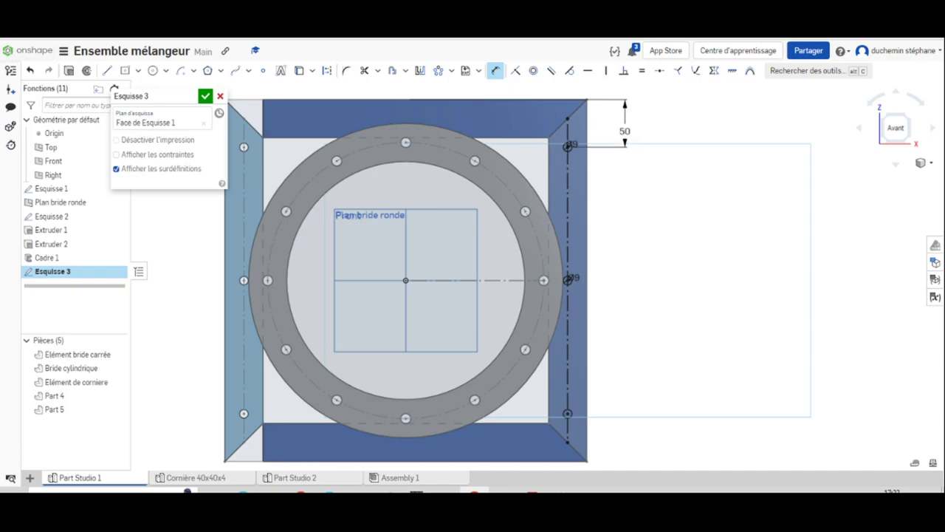
Accept the sketch and cut its three circles 25 mm deep through Elément de corniere with a removing extrusion
{"action": "left_click", "coordinate": [204, 97]}
{"action": "key", "text": "shift+e"}
{"action": "left_click", "coordinate": [177, 124]}
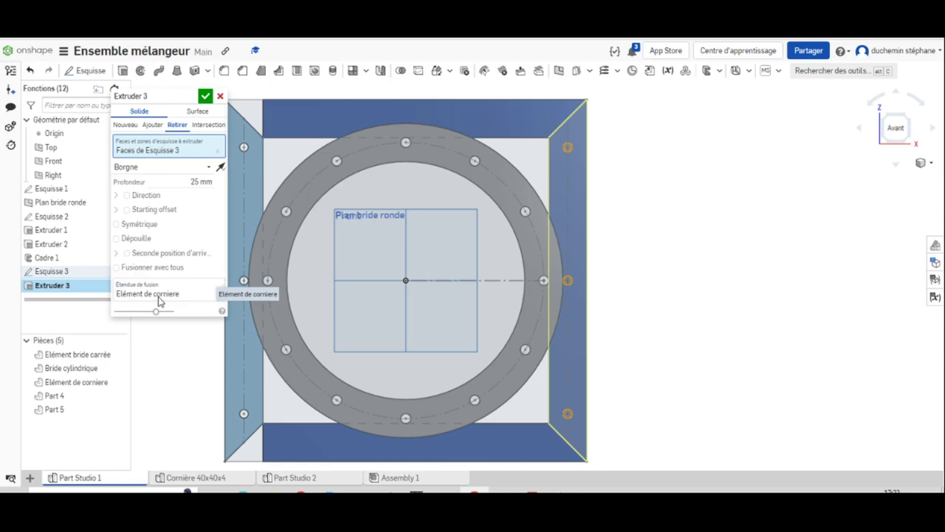
{"action": "right_click_drag", "start_coordinate": [679, 354], "coordinate": [628, 392]}
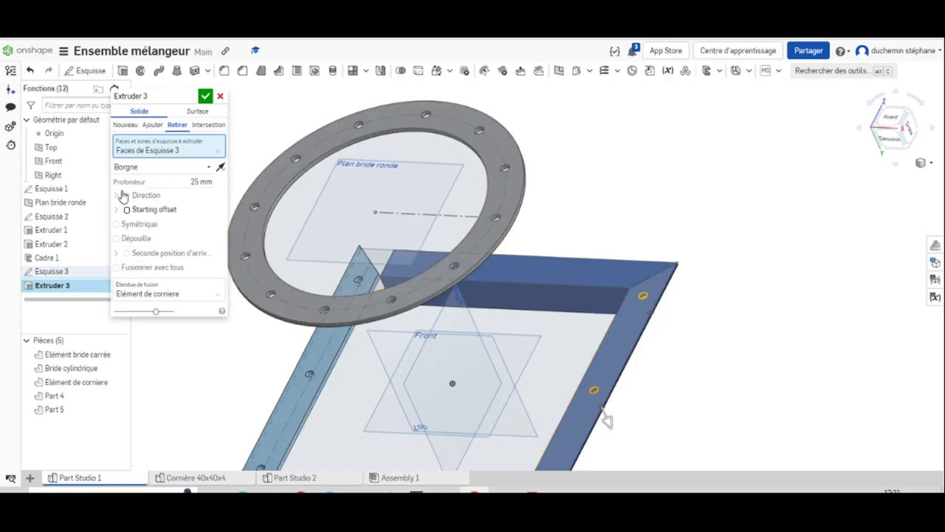
{"action": "left_click", "coordinate": [205, 96]}
Hide Part 4 and Part 5, the two angle-iron members adjacent to the drilled Elément de corniere
{"action": "right_click_drag", "start_coordinate": [727, 411], "coordinate": [738, 299]}
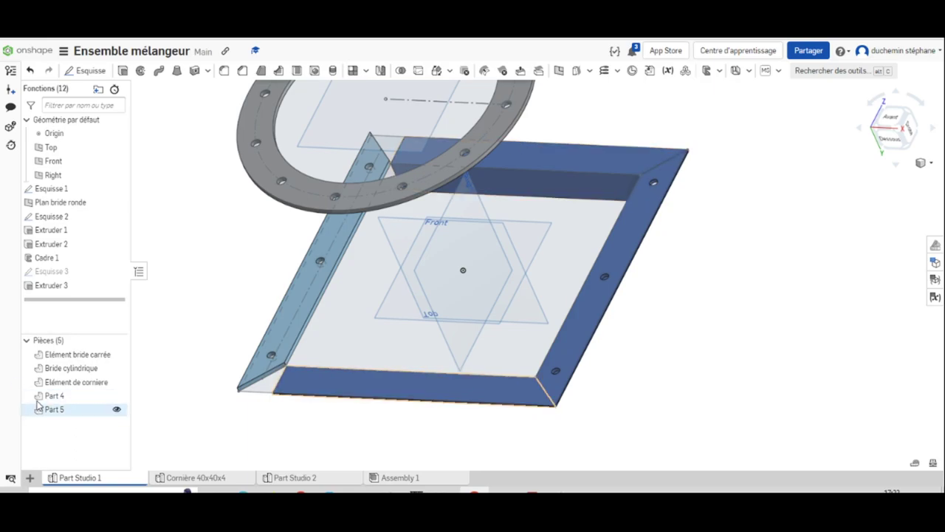
{"action": "left_click", "coordinate": [116, 396]}
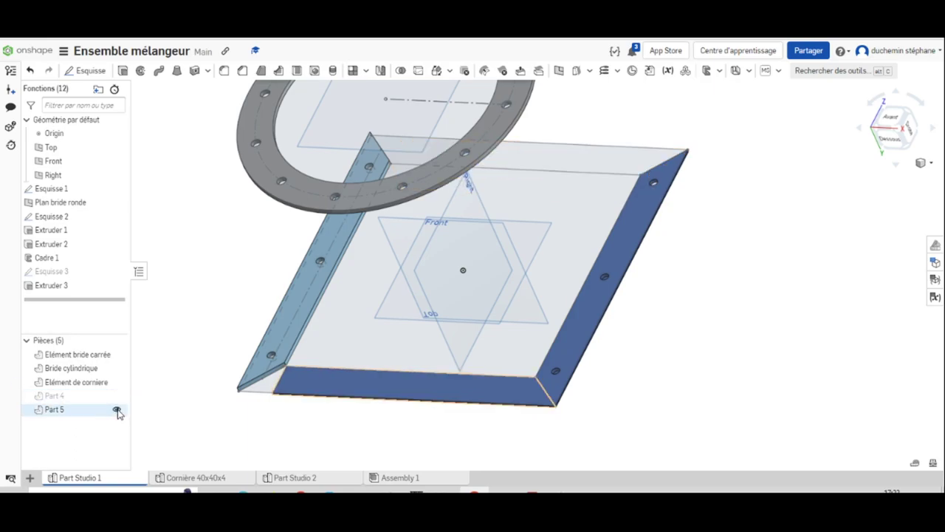
{"action": "left_click", "coordinate": [116, 409]}
{"action": "right_click_drag", "start_coordinate": [667, 332], "coordinate": [650, 325]}
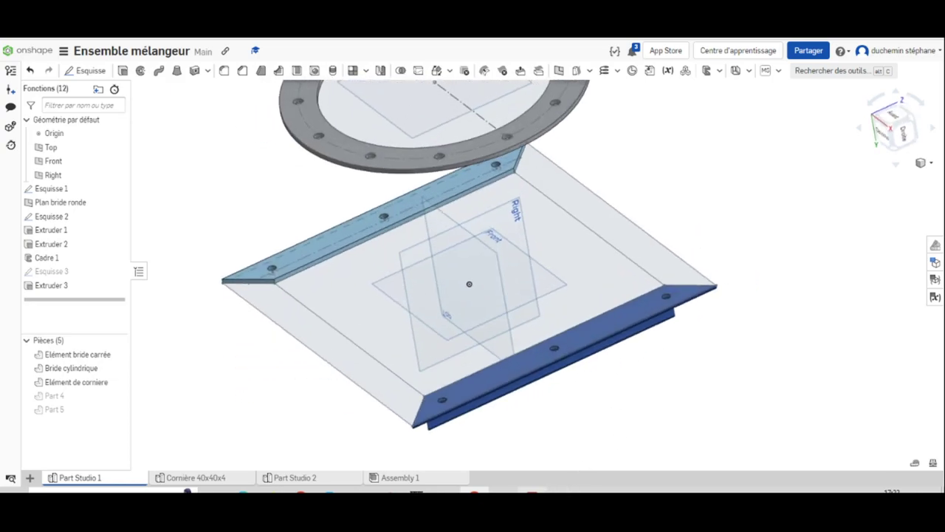
Switch to the PDF drawing and go back to the first sheet with the mixer's overall plan
{"action": "key", "text": "alt+Tab"}
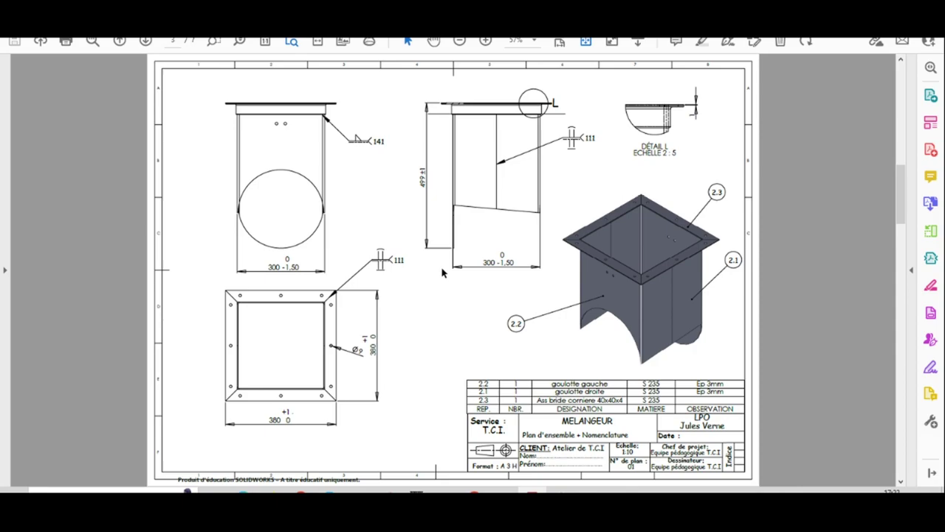
{"action": "scroll", "coordinate": [443, 269], "scroll_direction": "up", "scroll_amount": 6}
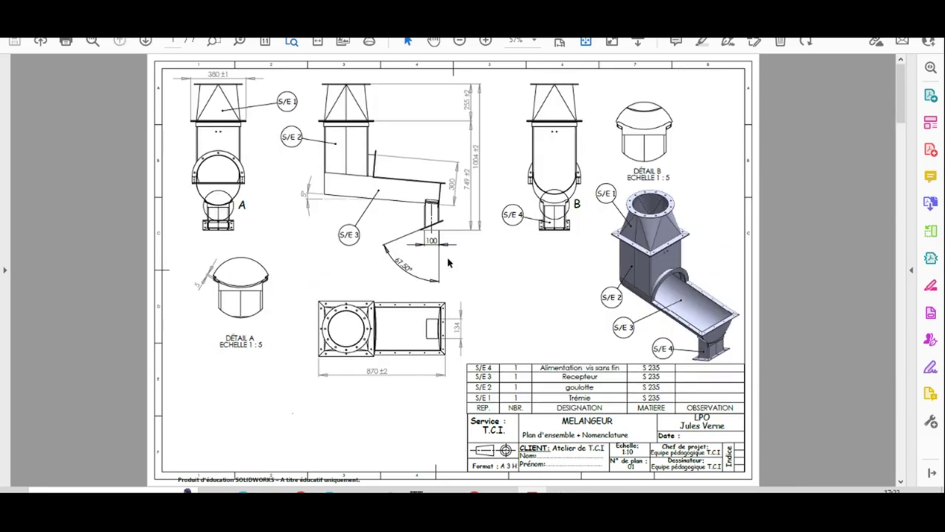